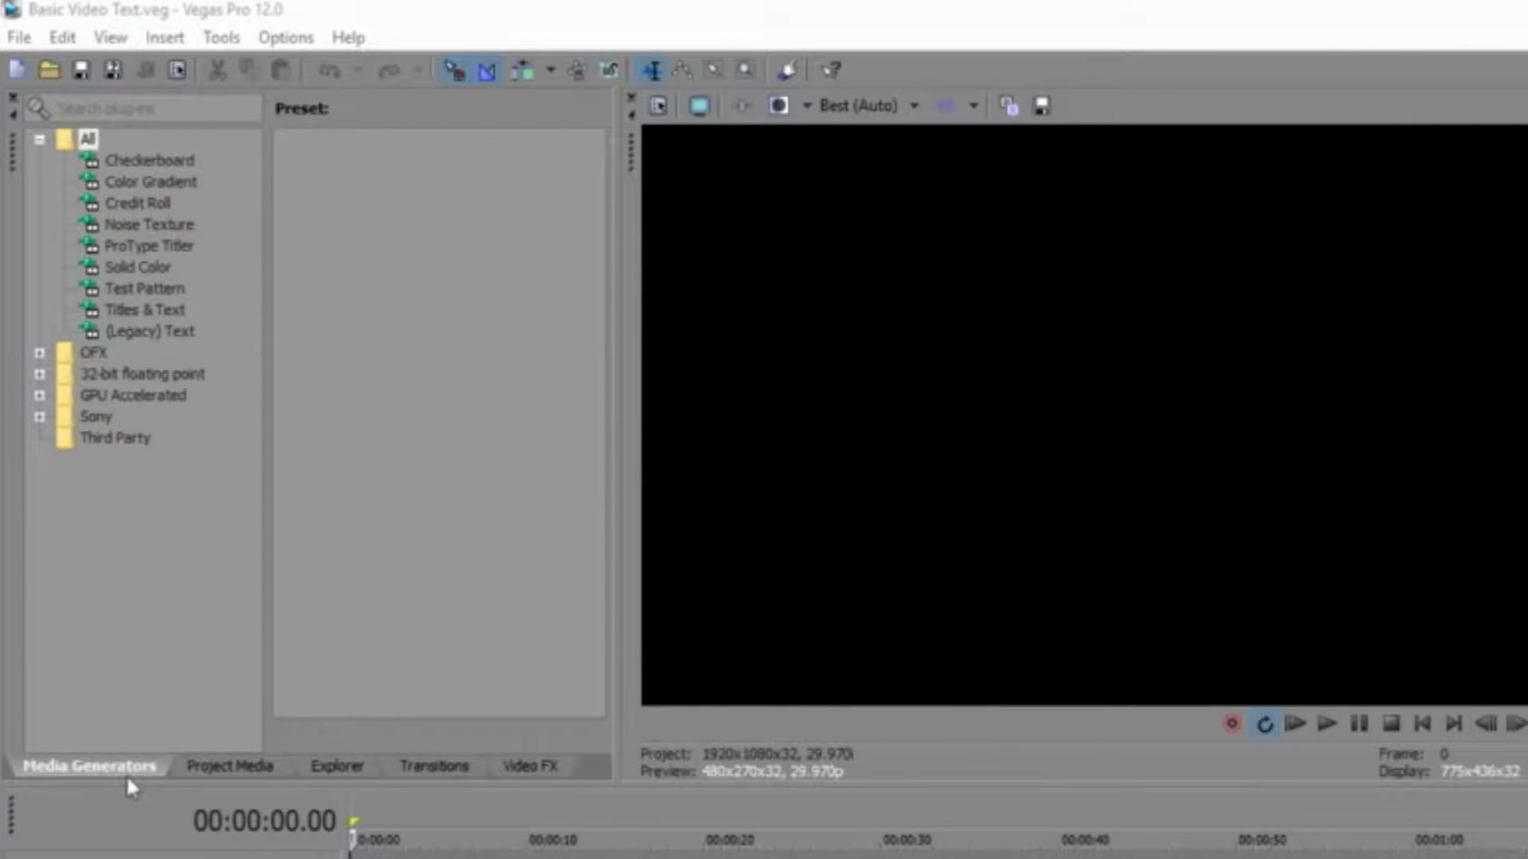
Step: Preview the Checkerboard, Color Gradient, Credit Roll and Noise Texture generator presets
{"action": "left_click", "coordinate": [131, 156]}
{"action": "left_click", "coordinate": [131, 181]}
{"action": "left_click", "coordinate": [131, 204]}
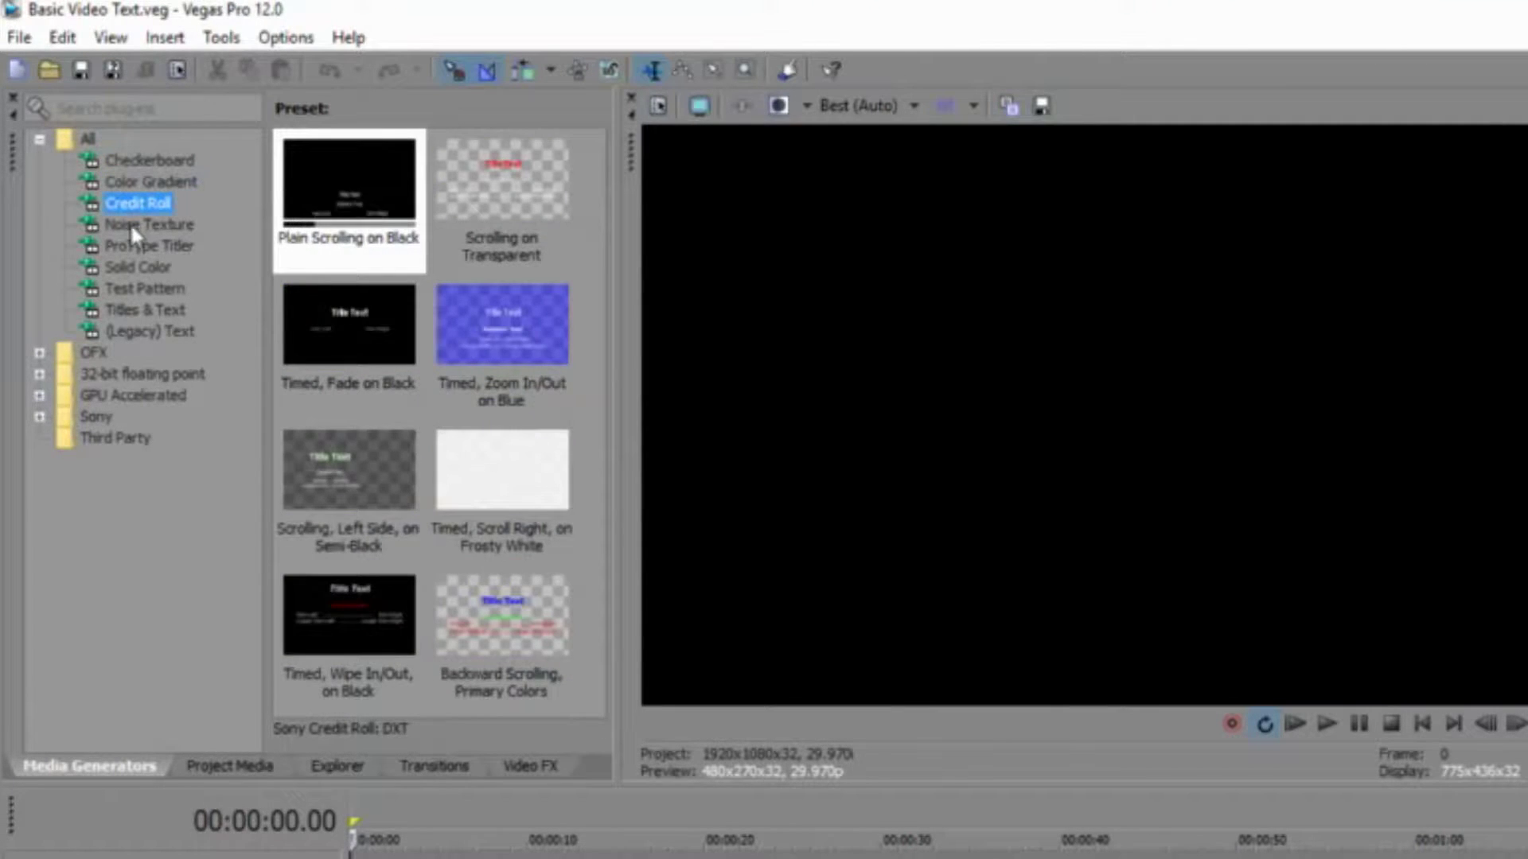
{"action": "left_click", "coordinate": [130, 224]}
{"action": "left_click", "coordinate": [132, 200]}
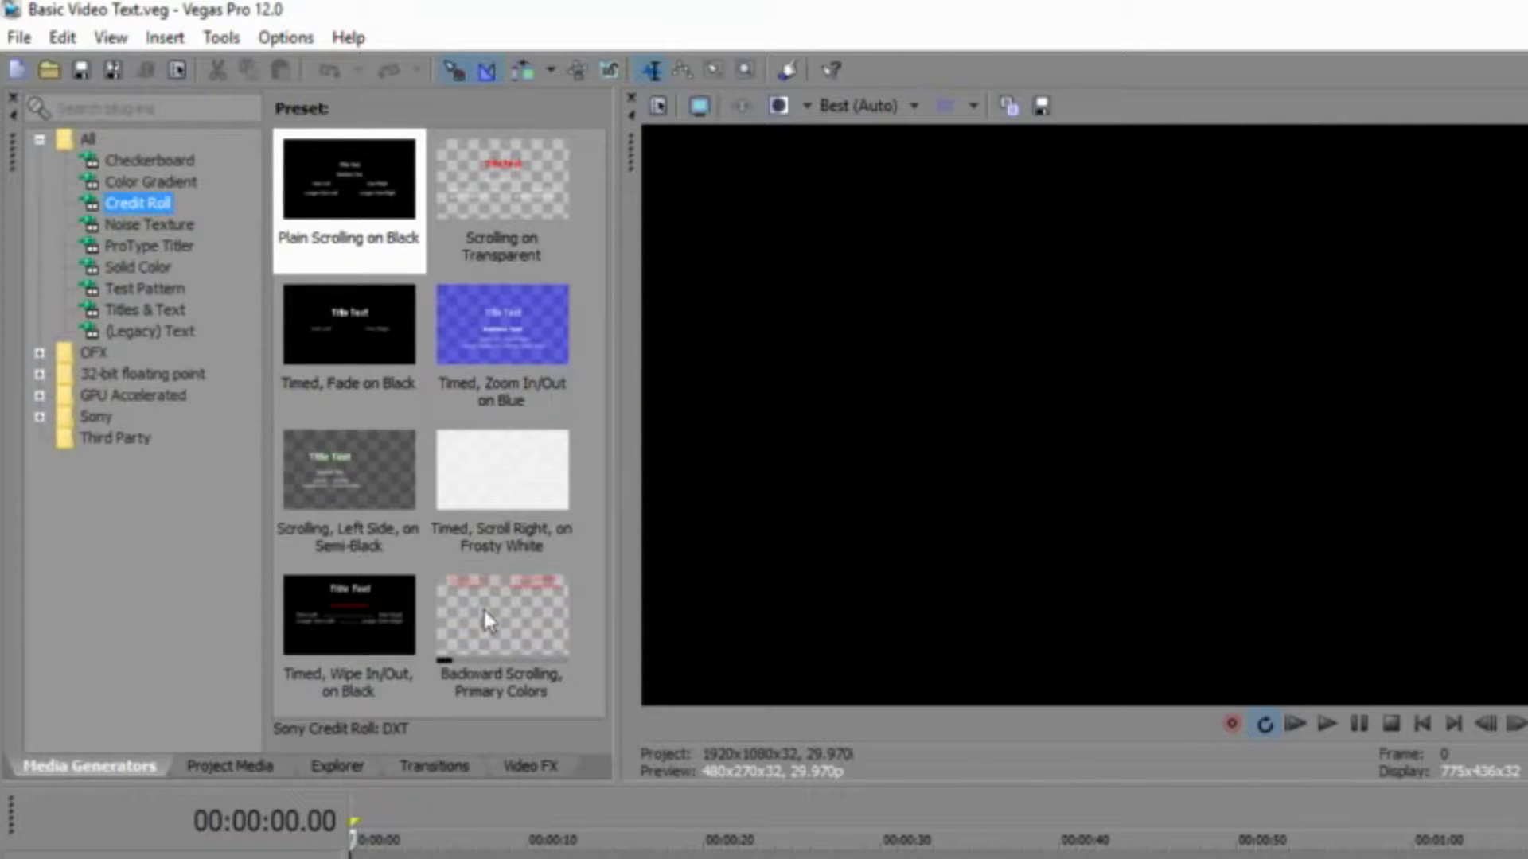
Step: Browse the Noise Texture, ProType Titler, Solid Color and Test Pattern presets, ending on Titles & Text
{"action": "left_click", "coordinate": [127, 224]}
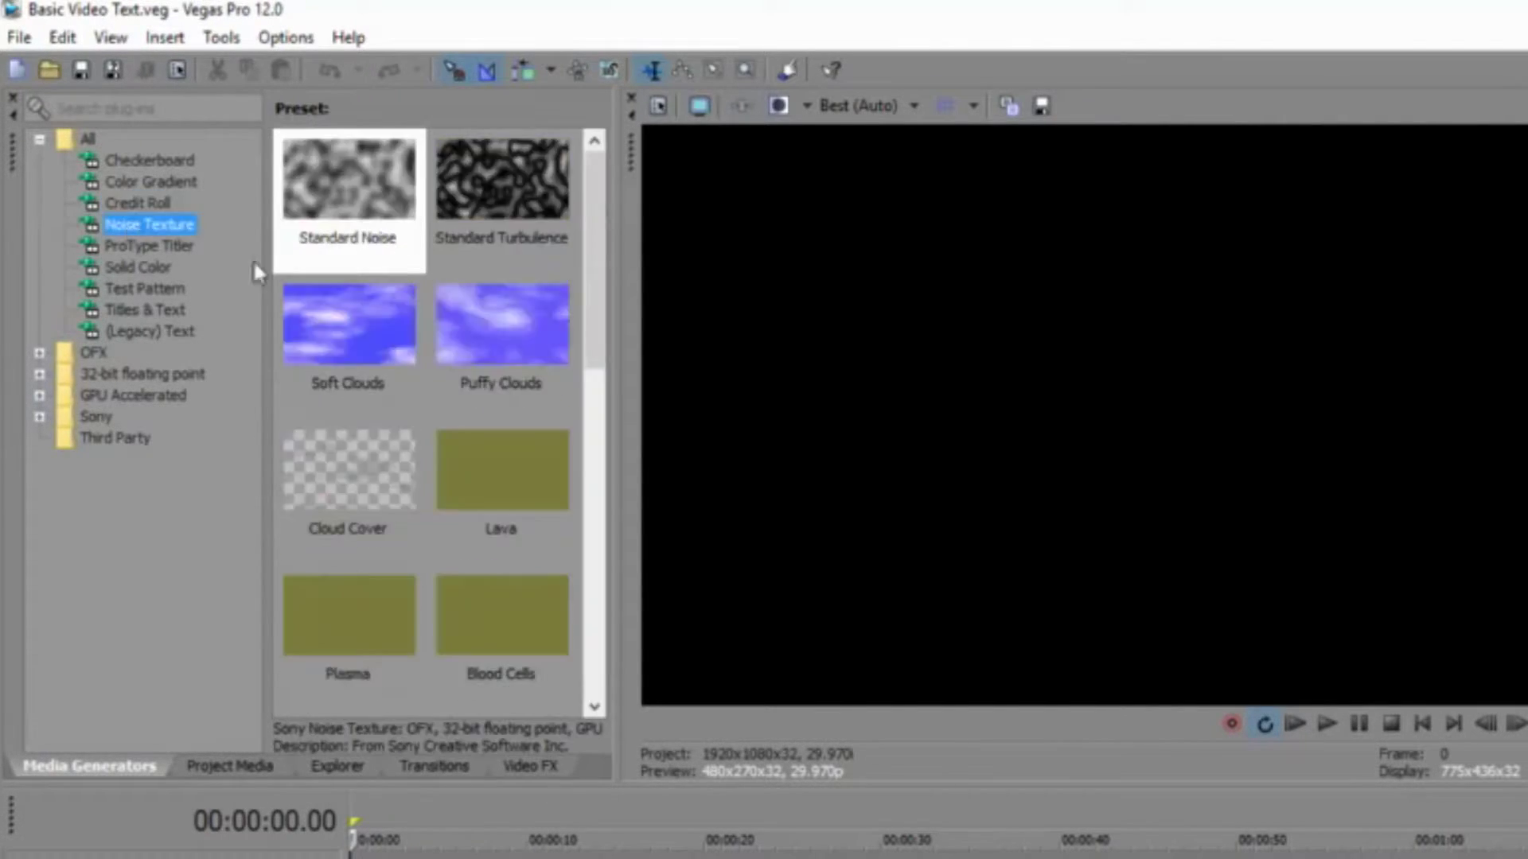
{"action": "left_click", "coordinate": [142, 239]}
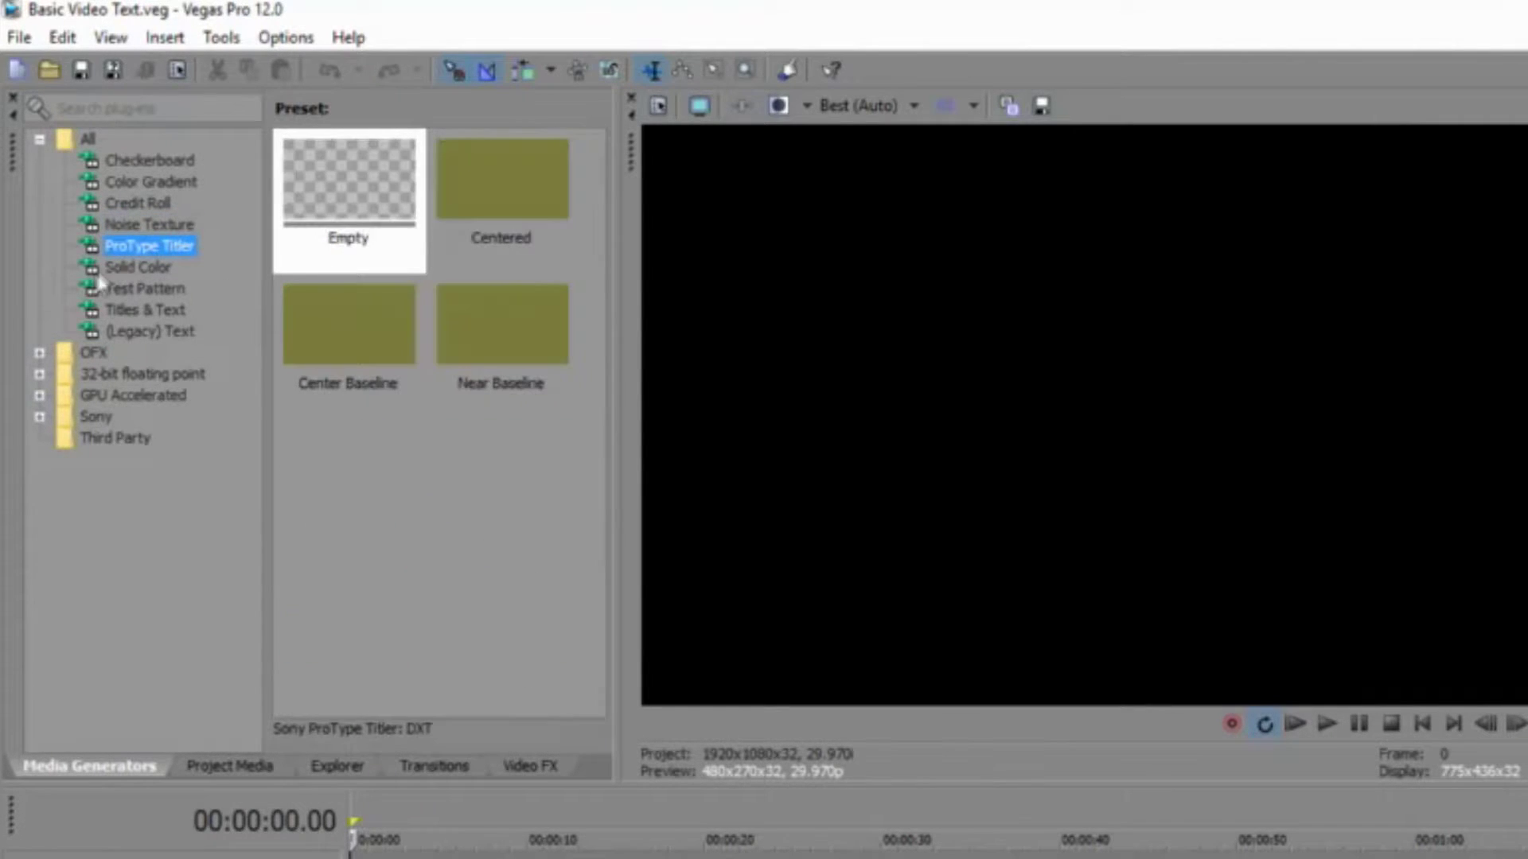
{"action": "left_click", "coordinate": [125, 266]}
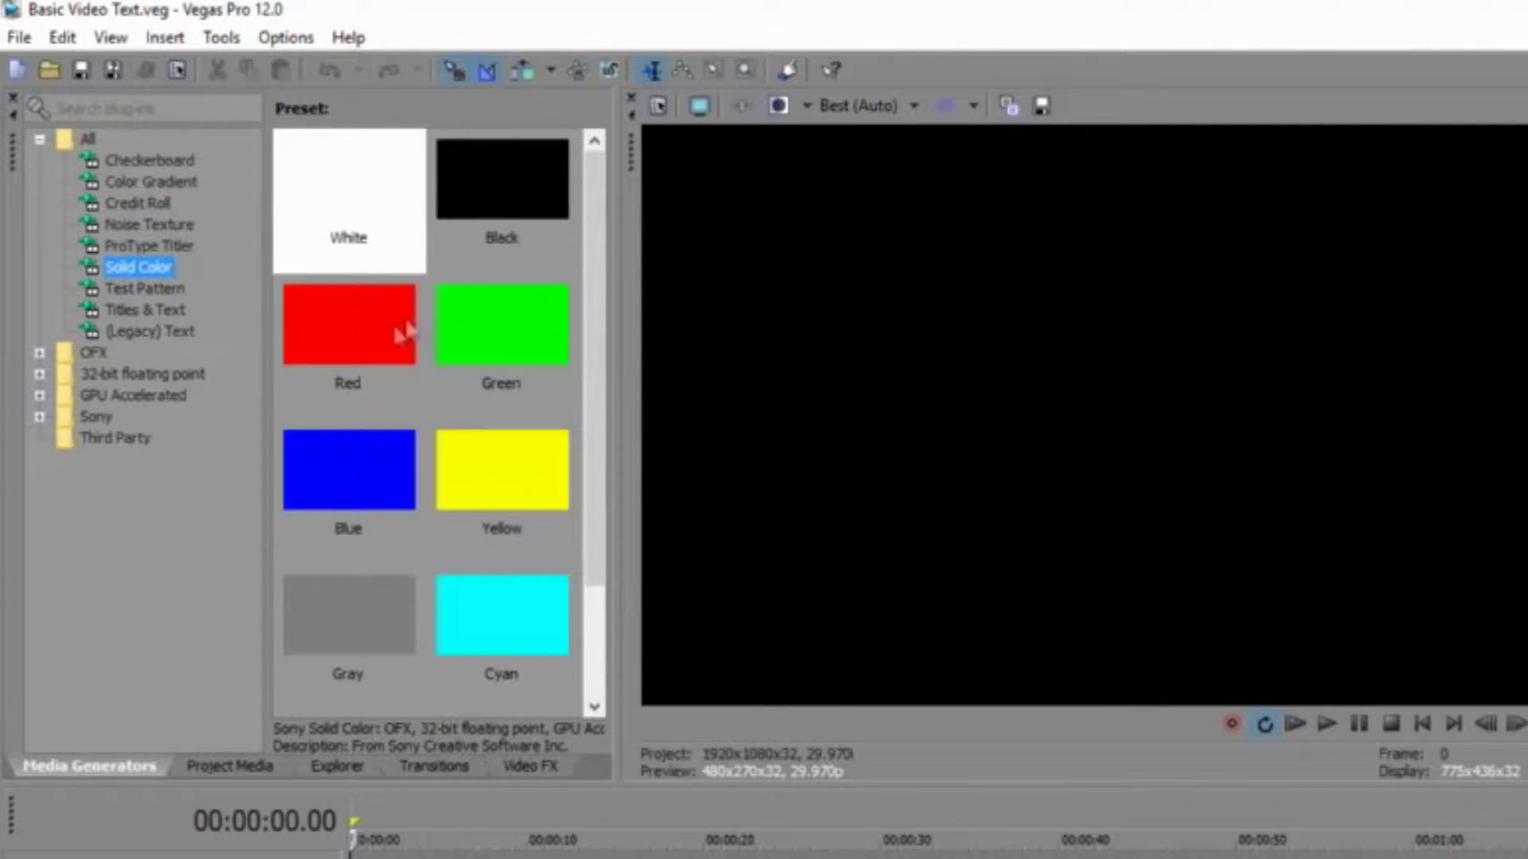
{"action": "scroll", "coordinate": [414, 311], "scroll_direction": "down", "scroll_amount": 2}
{"action": "scroll", "coordinate": [425, 328], "scroll_direction": "up", "scroll_amount": 2}
{"action": "left_click", "coordinate": [153, 288]}
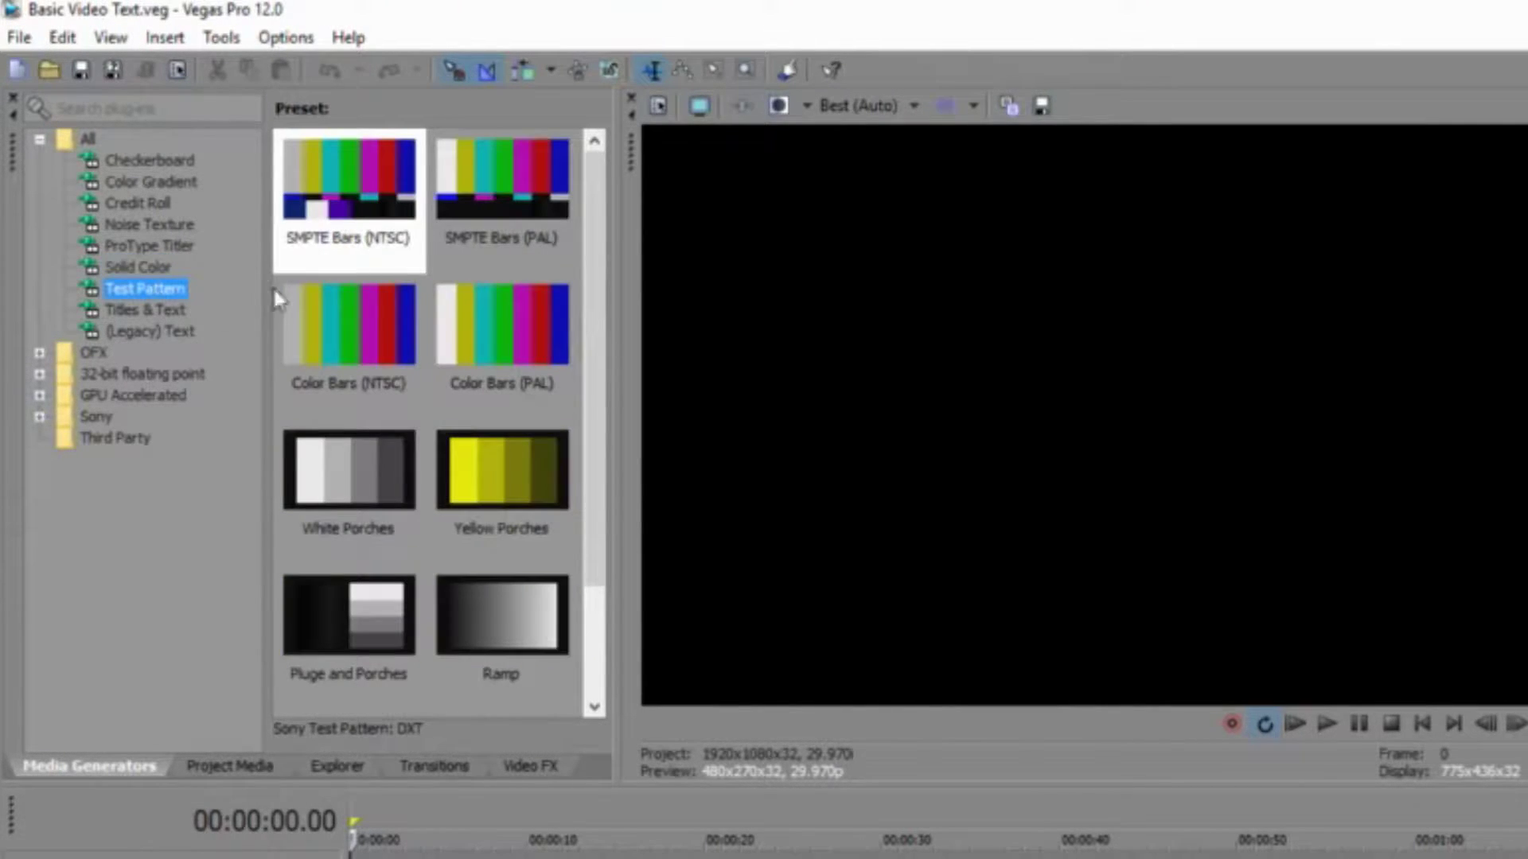
{"action": "left_click", "coordinate": [125, 312]}
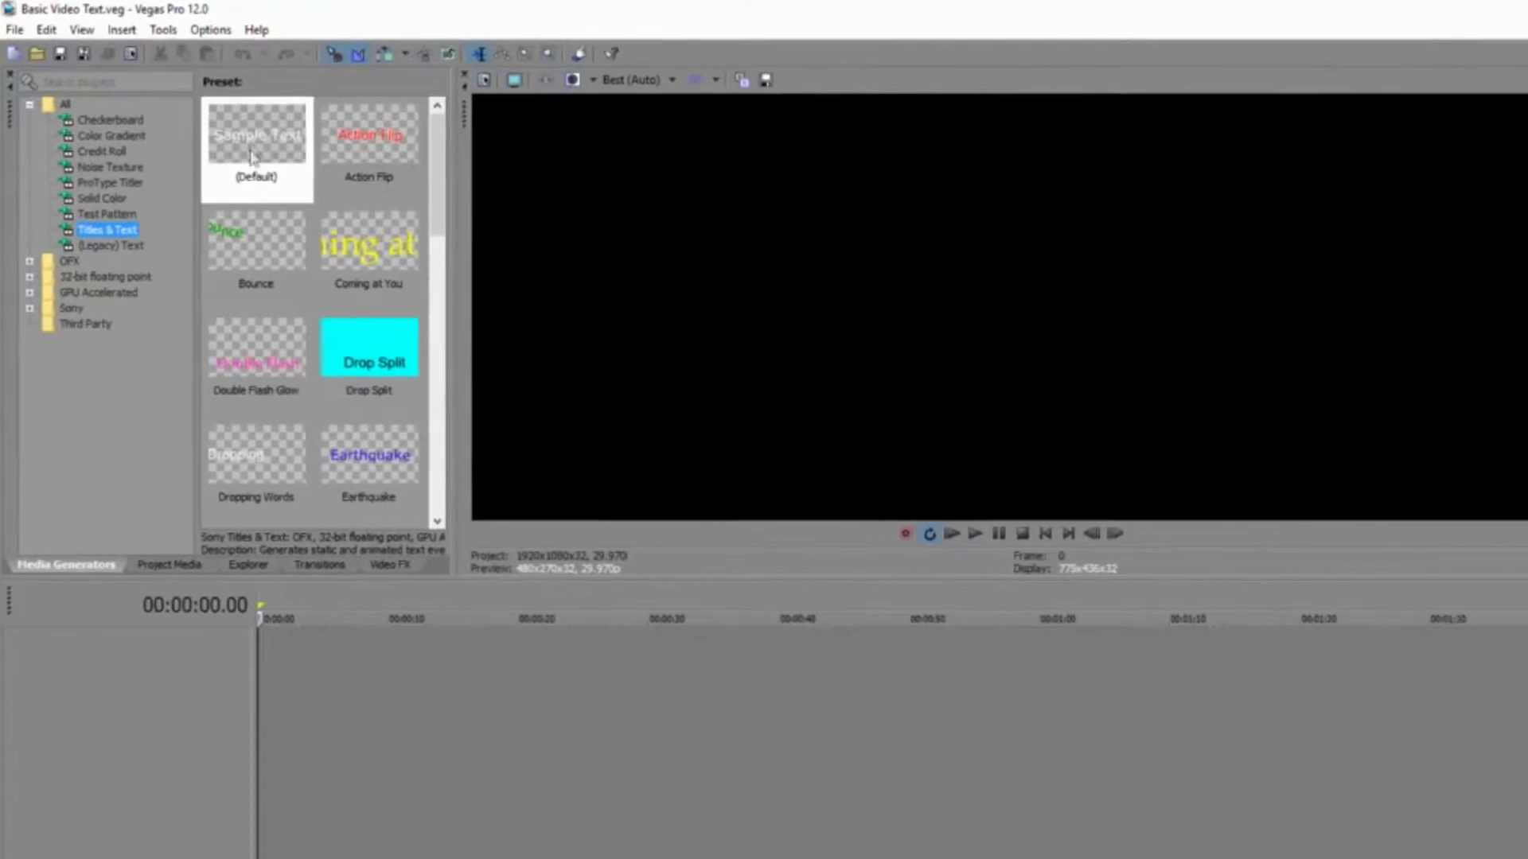
Step: Drag the (Default) Titles & Text preset onto the timeline at 00:00:00
{"action": "left_click", "coordinate": [338, 186]}
{"action": "mouse_move", "coordinate": [207, 116]}
{"action": "left_mouse_down"}
{"action": "mouse_move", "coordinate": [247, 339]}
{"action": "mouse_move", "coordinate": [247, 521]}
{"action": "mouse_move", "coordinate": [170, 146]}
{"action": "mouse_move", "coordinate": [207, 112]}
{"action": "left_mouse_up"}
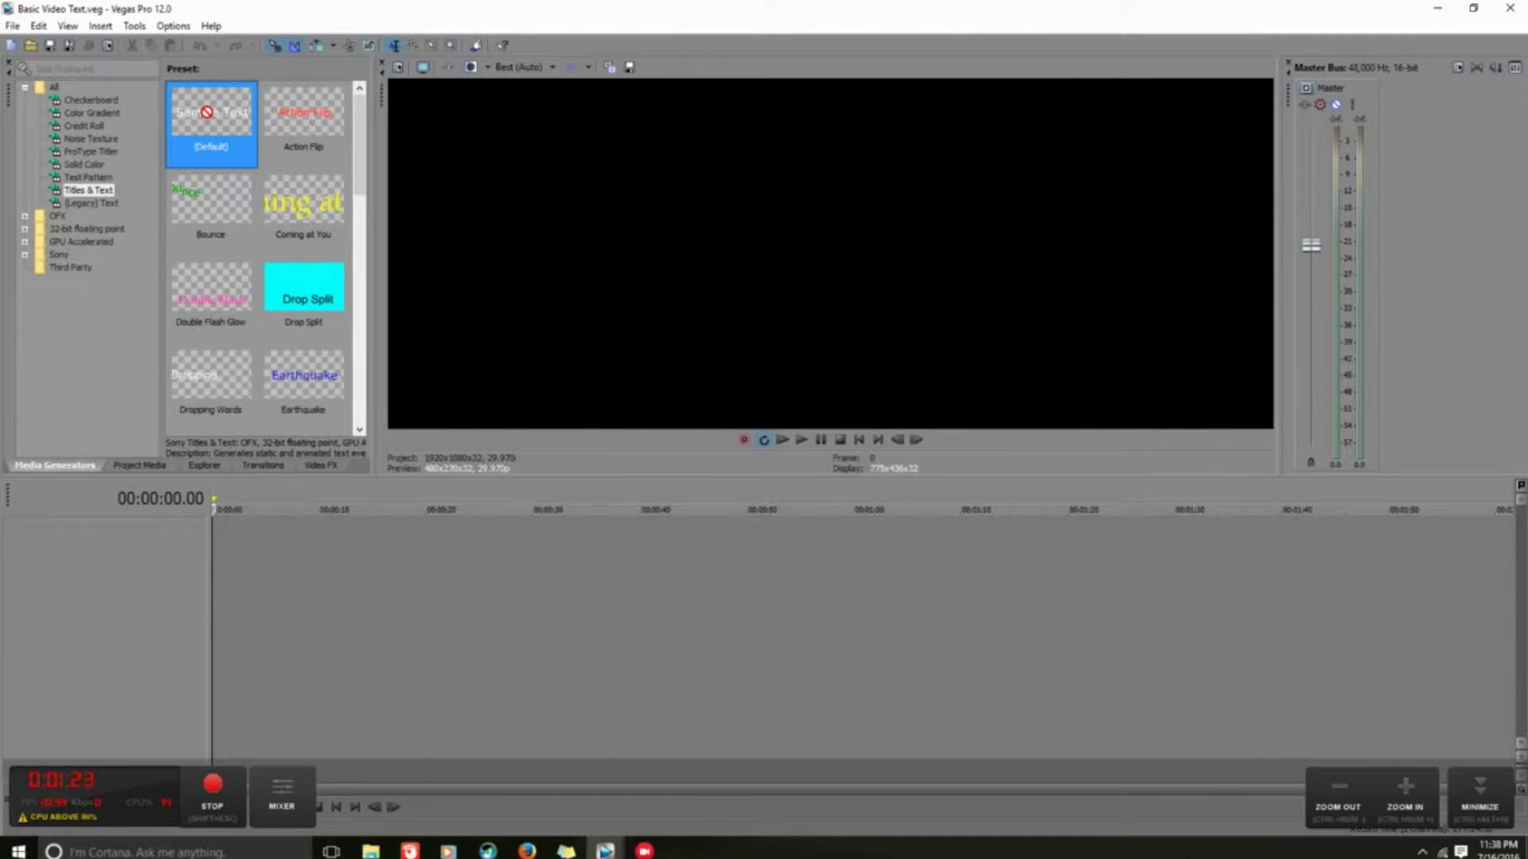
{"action": "left_click_drag", "start_coordinate": [211, 118], "coordinate": [483, 435]}
{"action": "mouse_move", "coordinate": [228, 552]}
{"action": "left_mouse_down"}
{"action": "mouse_move", "coordinate": [275, 557]}
{"action": "mouse_move", "coordinate": [221, 549]}
{"action": "left_mouse_up"}
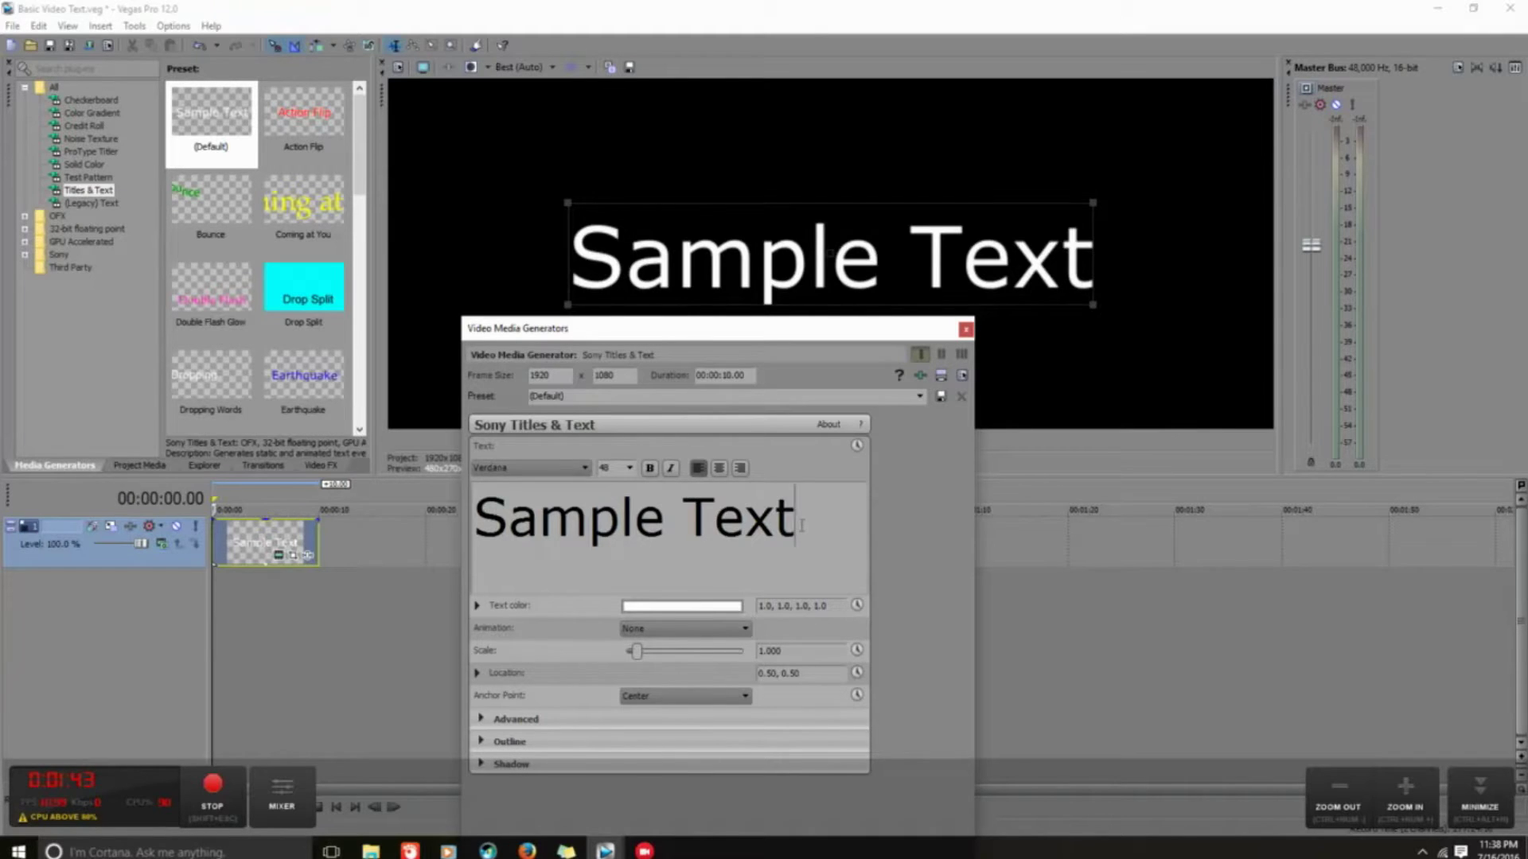
Step: Replace the placeholder Sample Text with 'Basic Video Text'
{"action": "key", "text": "BackSpace"}
{"action": "key", "text": "BackSpace"}
{"action": "key", "text": "BackSpace"}
{"action": "key", "text": "BackSpace"}
{"action": "key", "text": "BackSpace"}
{"action": "key", "text": "BackSpace"}
{"action": "key", "text": "BackSpace"}
{"action": "key", "text": "BackSpace"}
{"action": "key", "text": "BackSpace"}
{"action": "key", "text": "BackSpace"}
{"action": "key", "text": "BackSpace"}
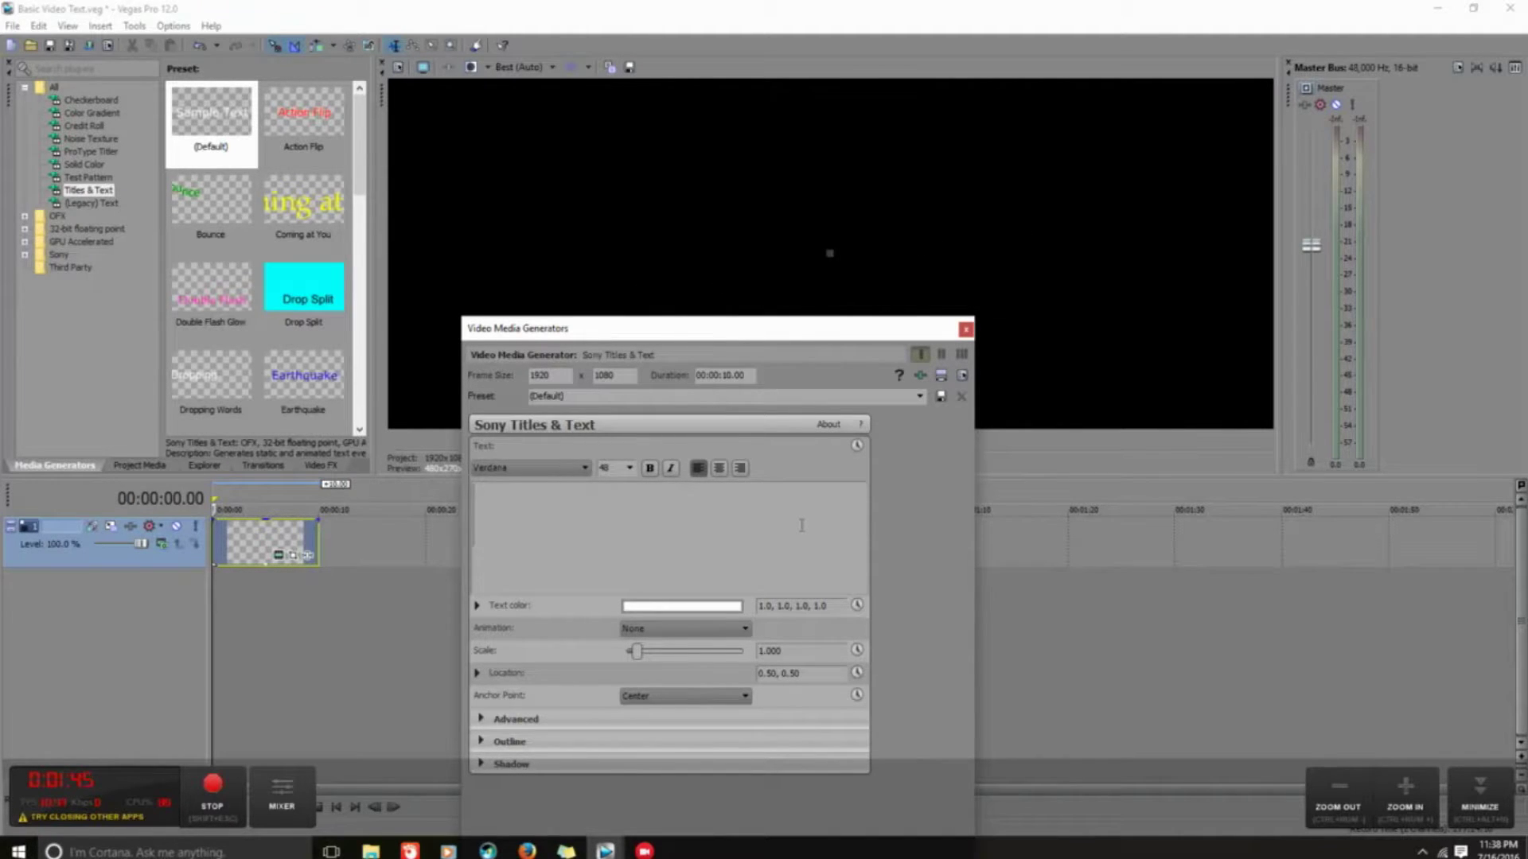
{"action": "type", "text": "Basic"}
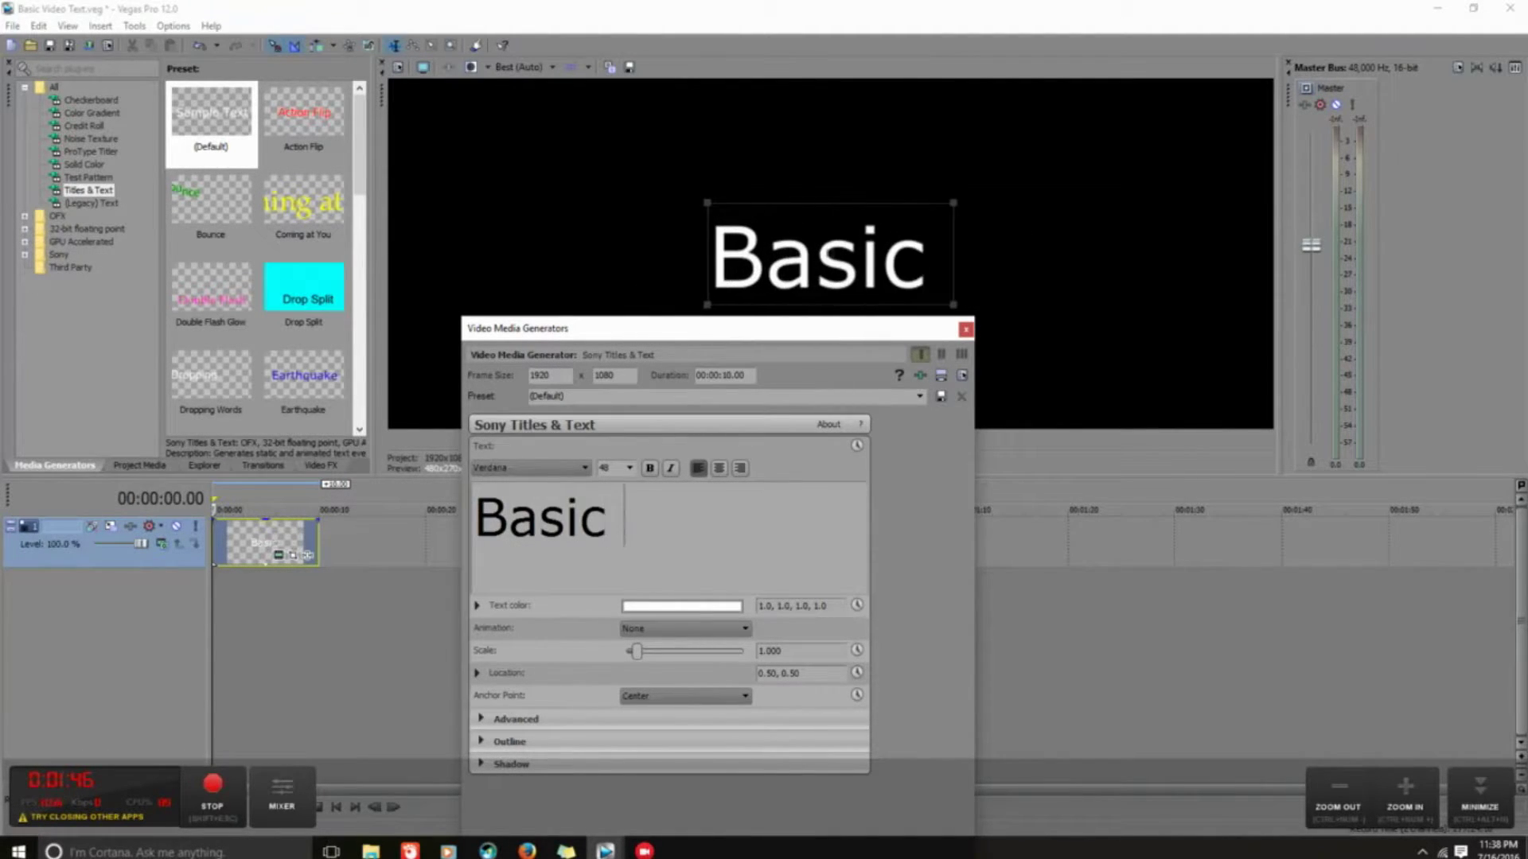
{"action": "type", "text": " Video"}
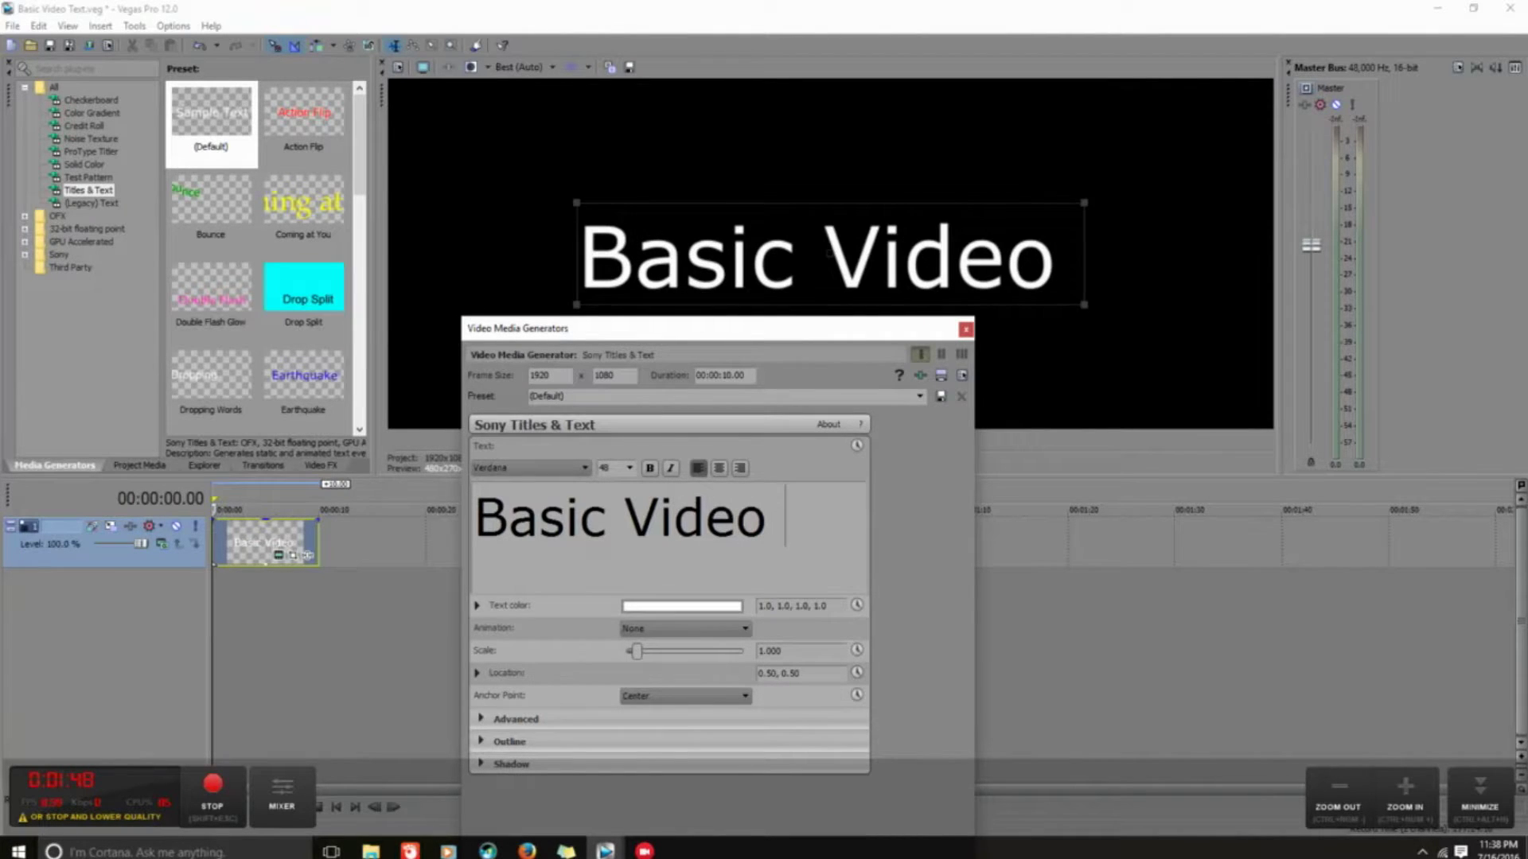
{"action": "key", "text": "BackSpace"}
{"action": "type", "text": "Text"}
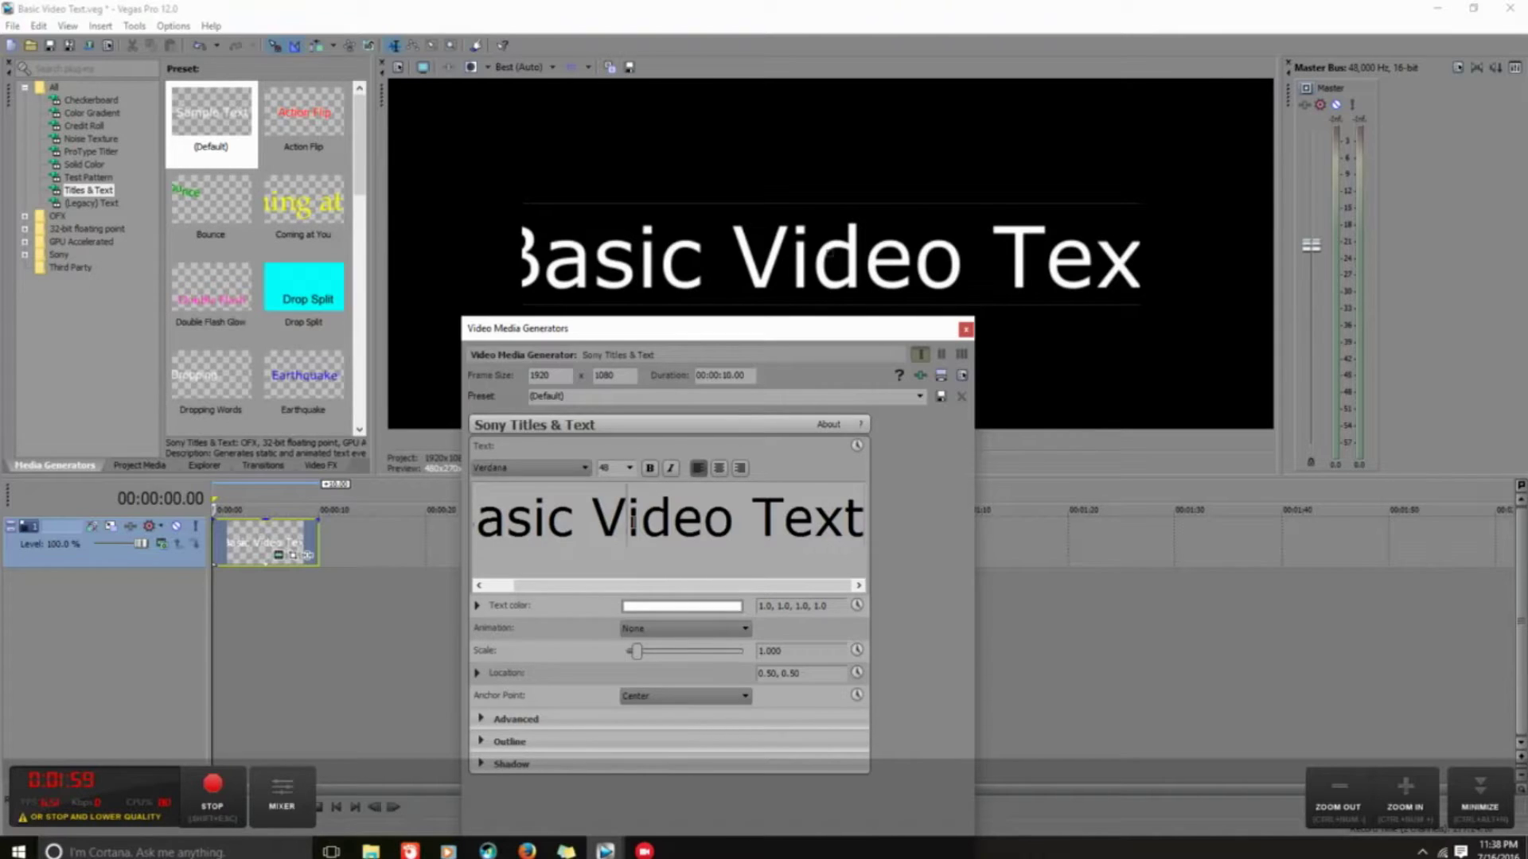
Step: Set the whole title line to font size 36 and close the title settings
{"action": "double_click", "coordinate": [633, 524]}
{"action": "key", "text": "ctrl+a"}
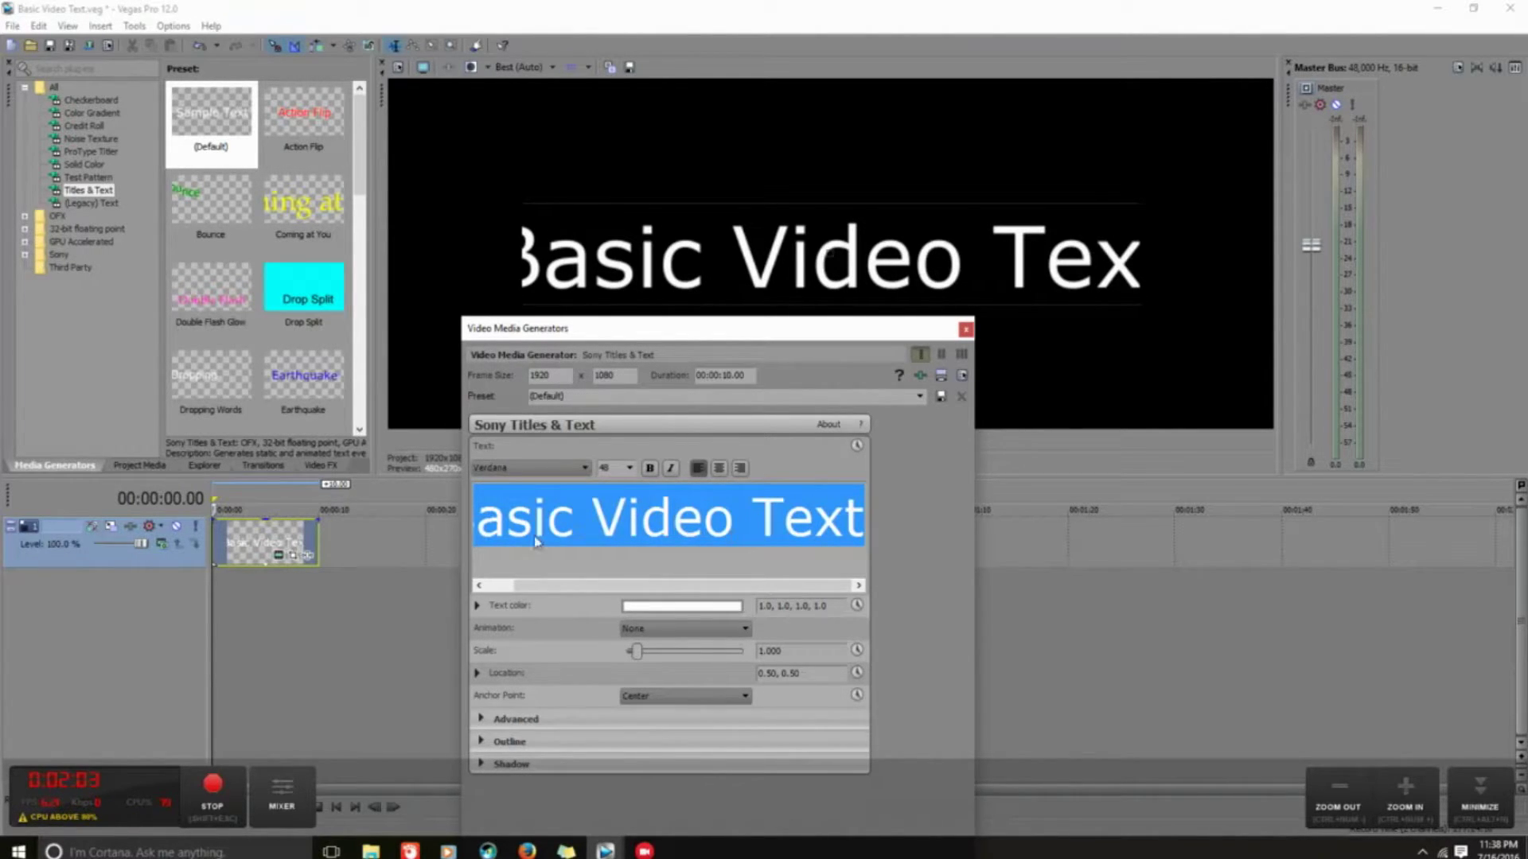
{"action": "left_click", "coordinate": [629, 469]}
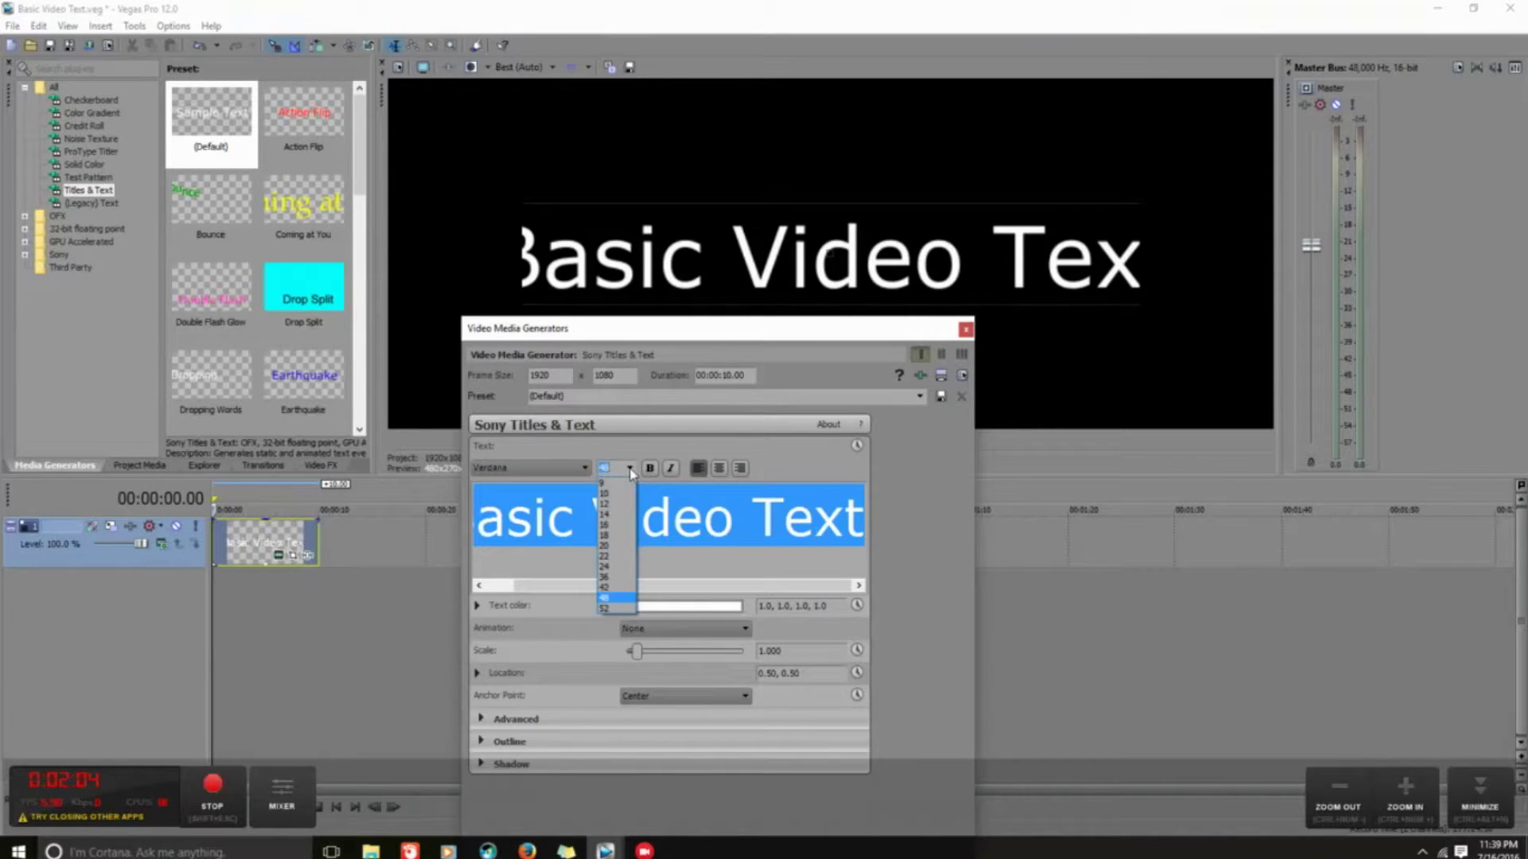
{"action": "left_click", "coordinate": [608, 576]}
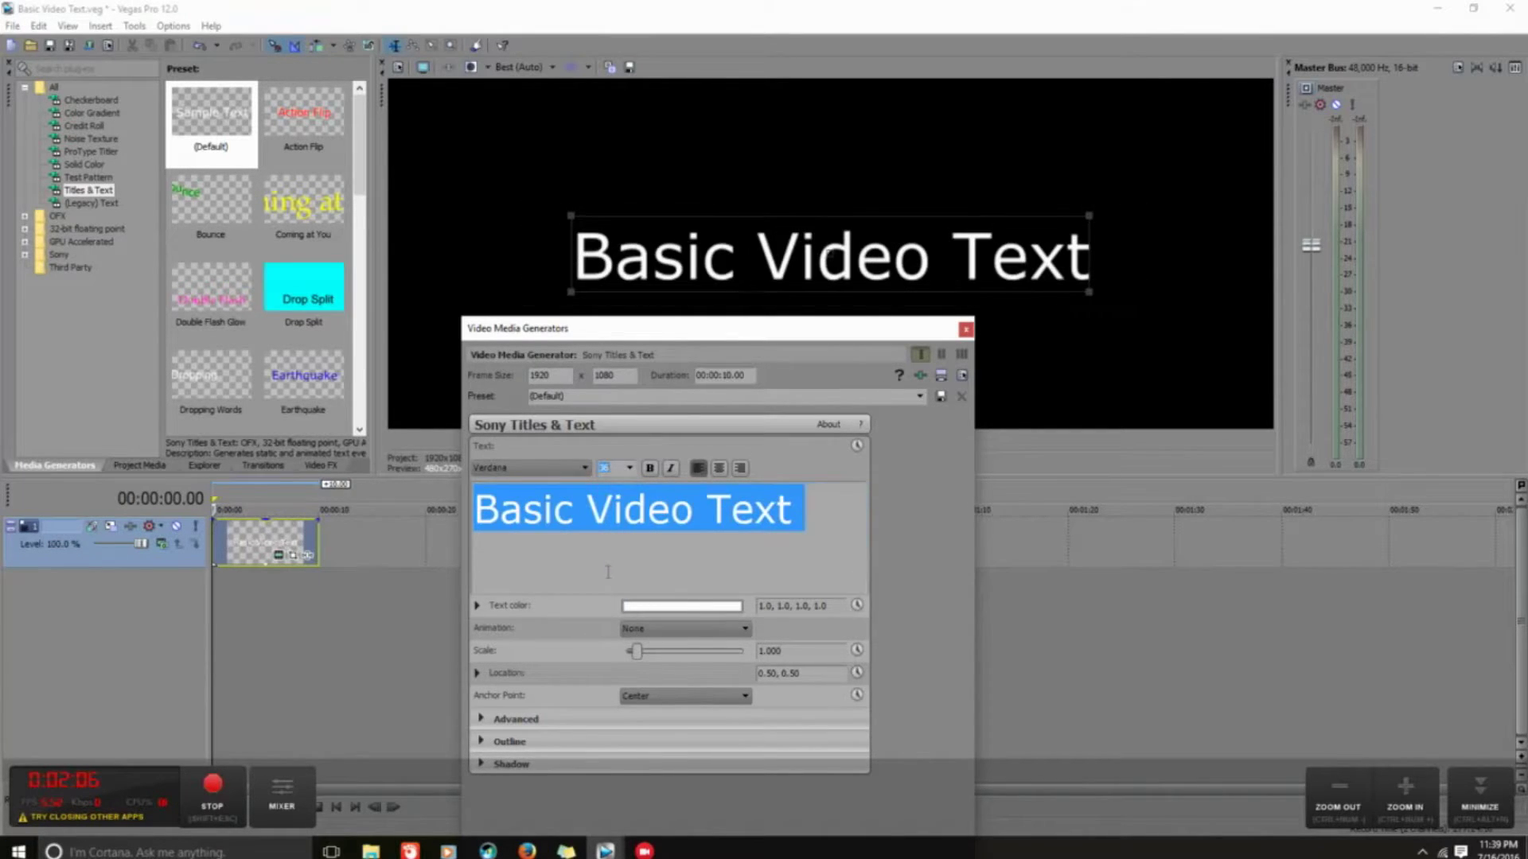
{"action": "left_click", "coordinate": [966, 329]}
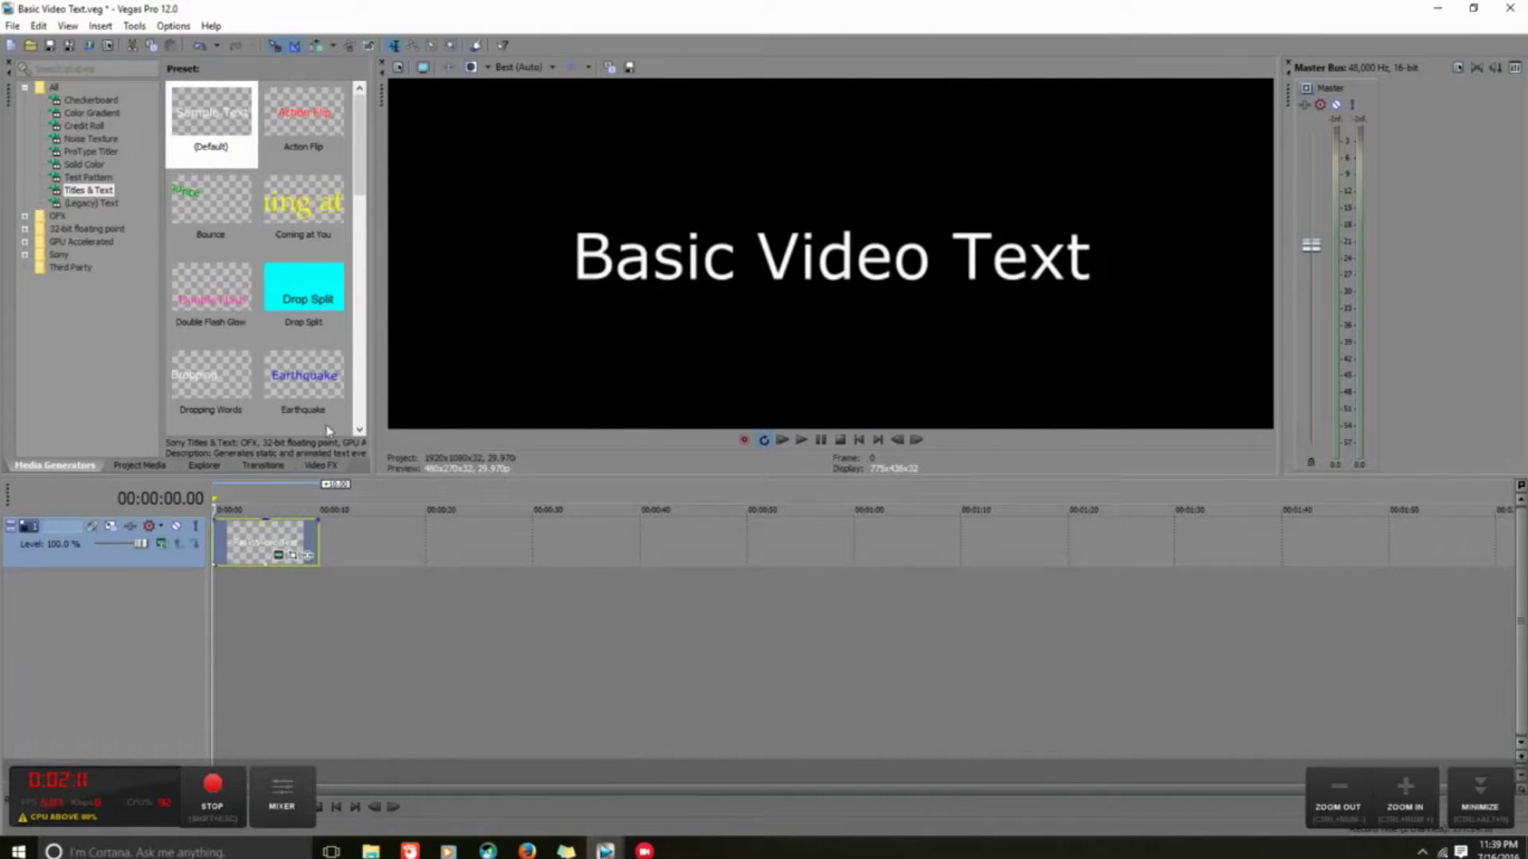
Step: Drop two (Default) Titles & Text clips end to end after the first, closing each generator dialog
{"action": "left_click_drag", "start_coordinate": [212, 122], "coordinate": [333, 548]}
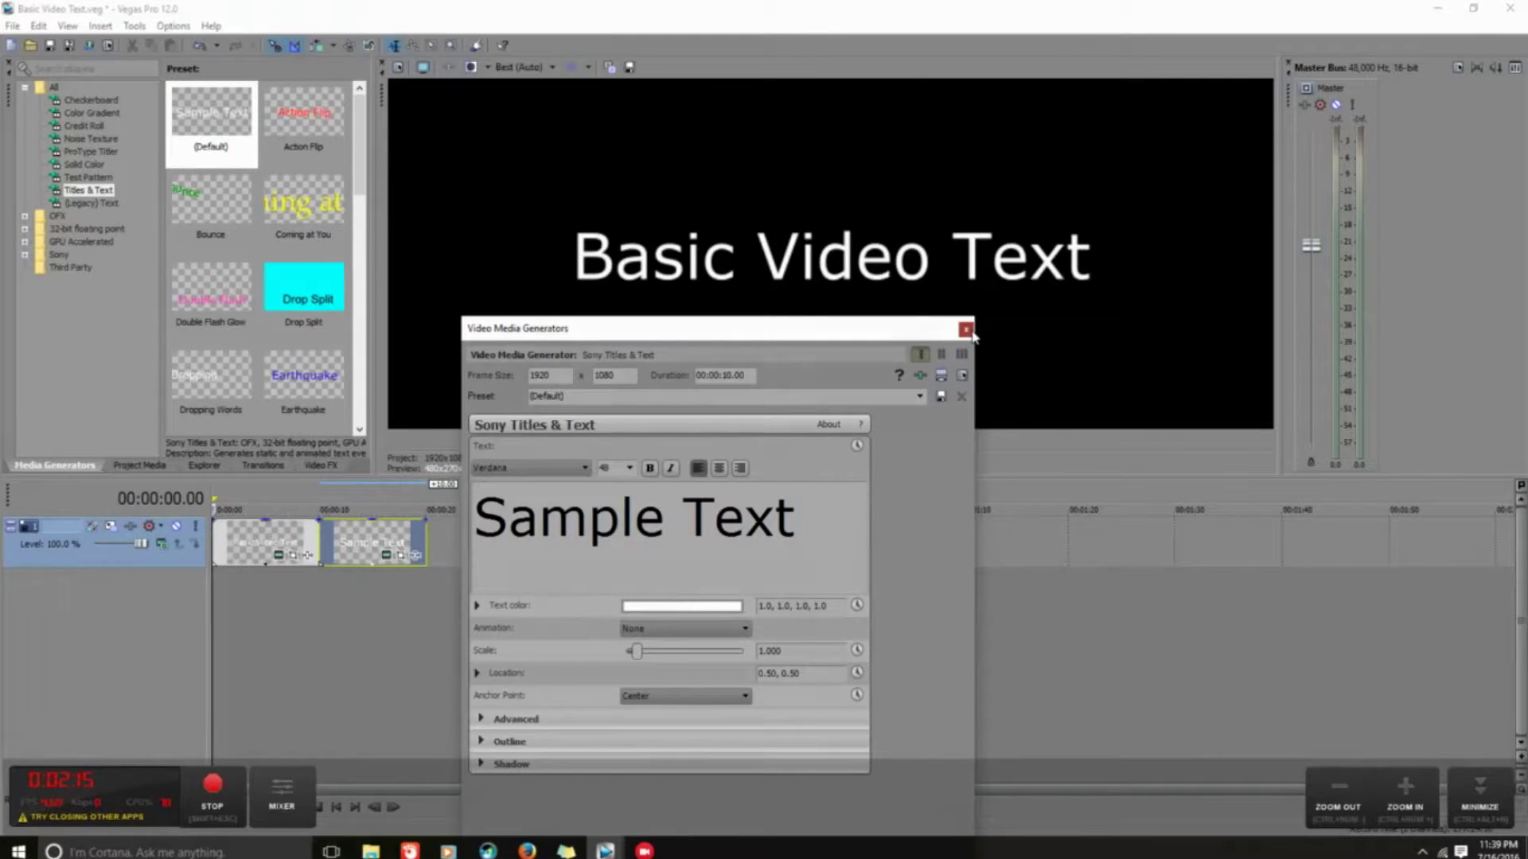
{"action": "left_click", "coordinate": [966, 329]}
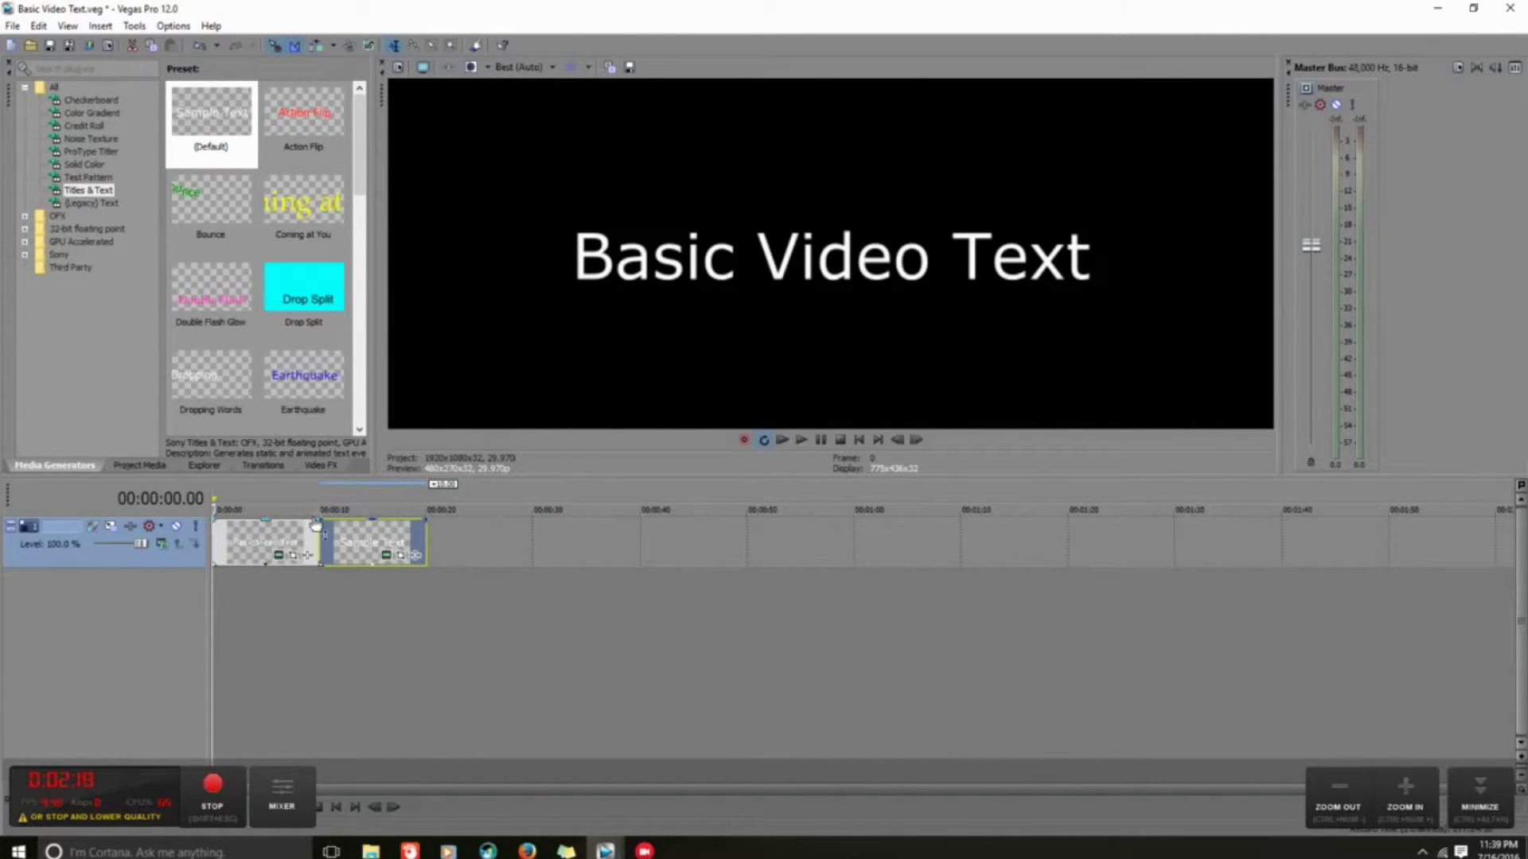
{"action": "left_click", "coordinate": [299, 545]}
{"action": "left_click", "coordinate": [364, 546]}
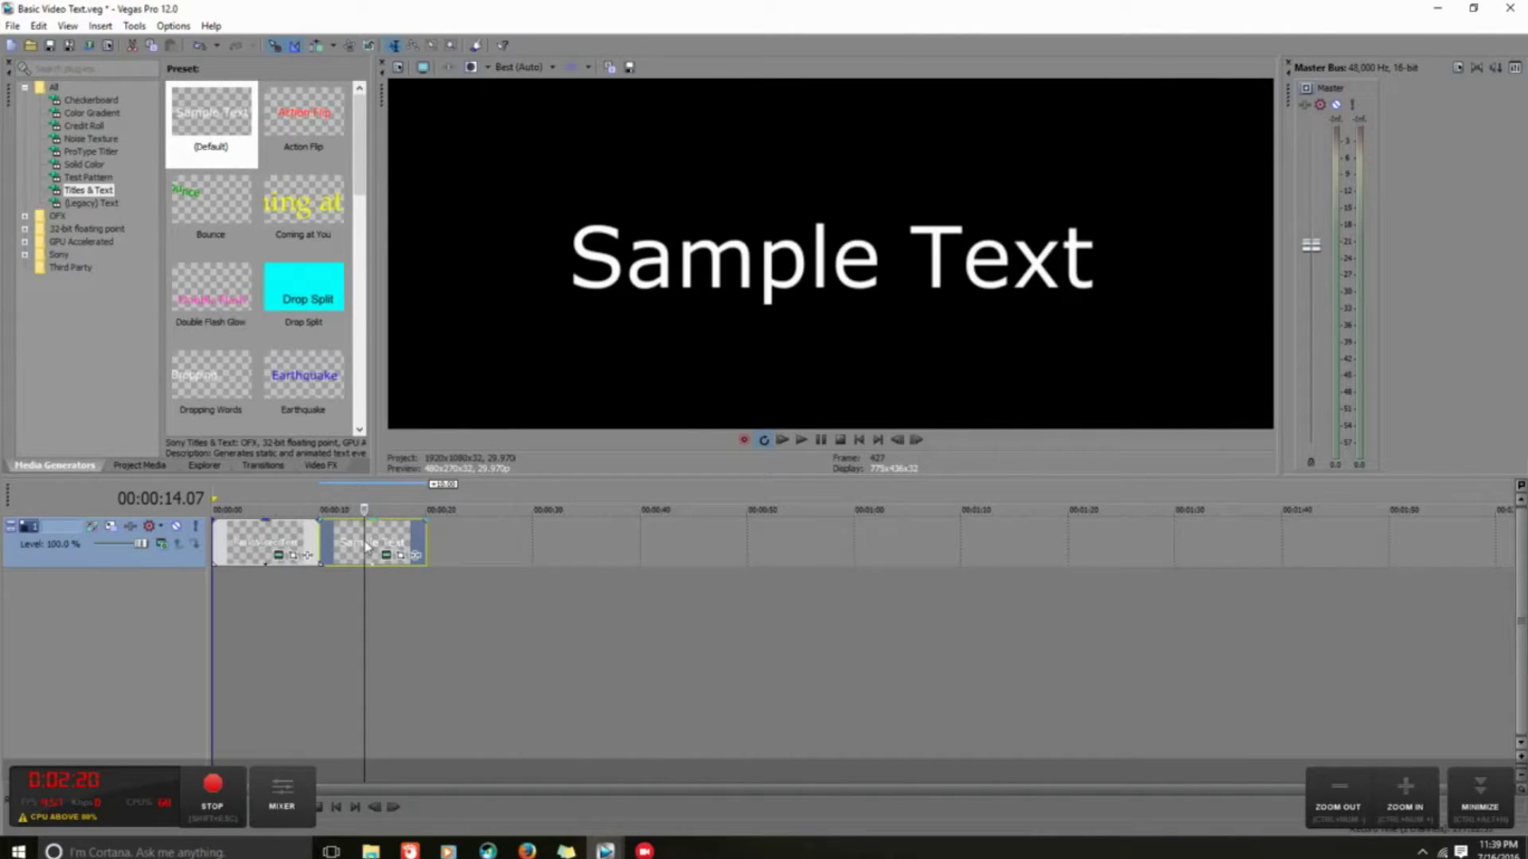
{"action": "left_click_drag", "start_coordinate": [195, 120], "coordinate": [437, 542]}
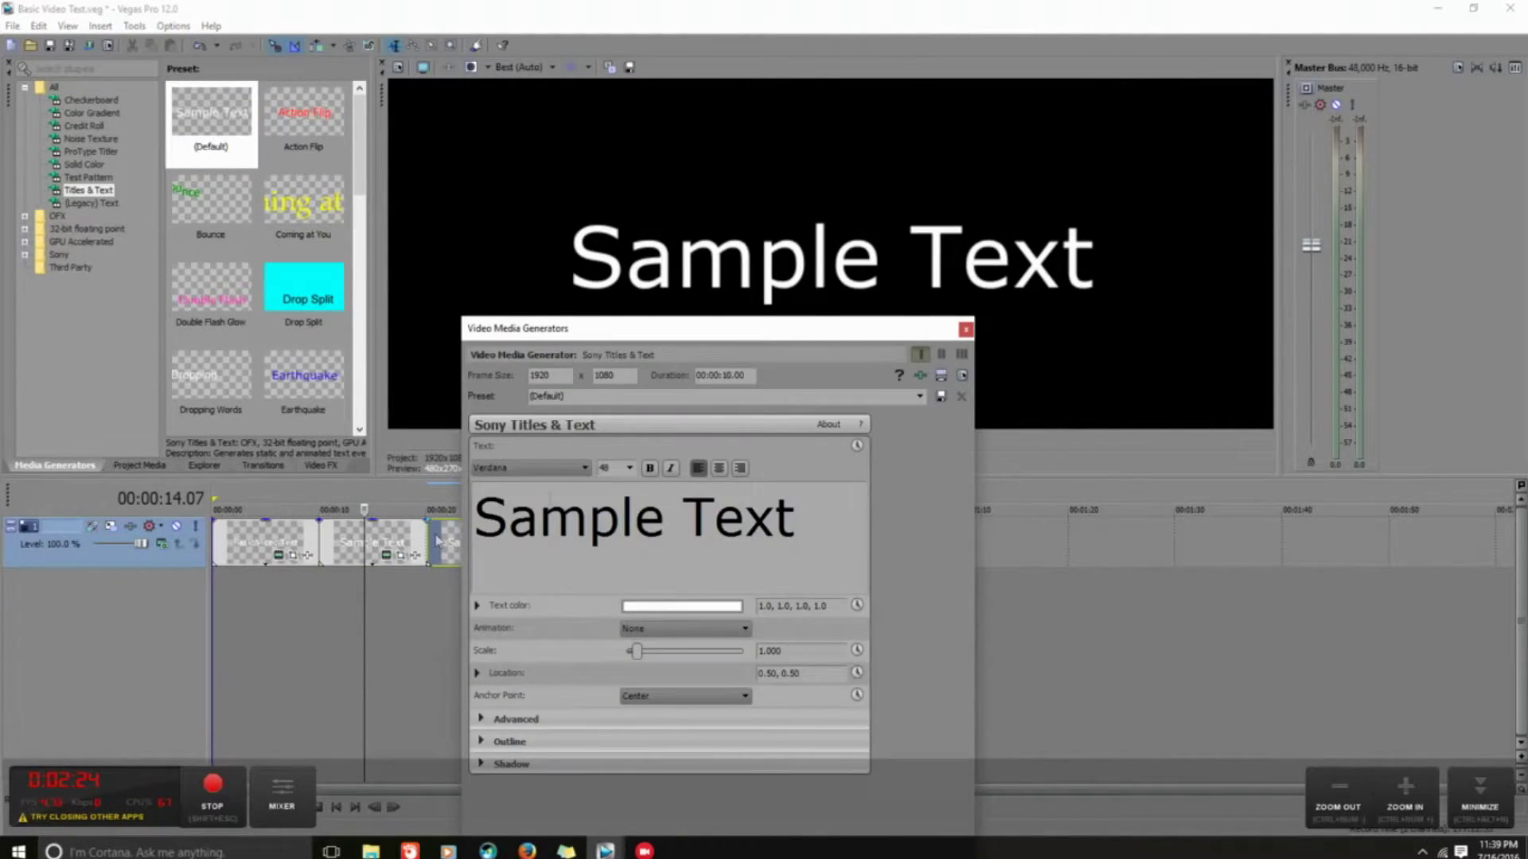
{"action": "left_click", "coordinate": [966, 330]}
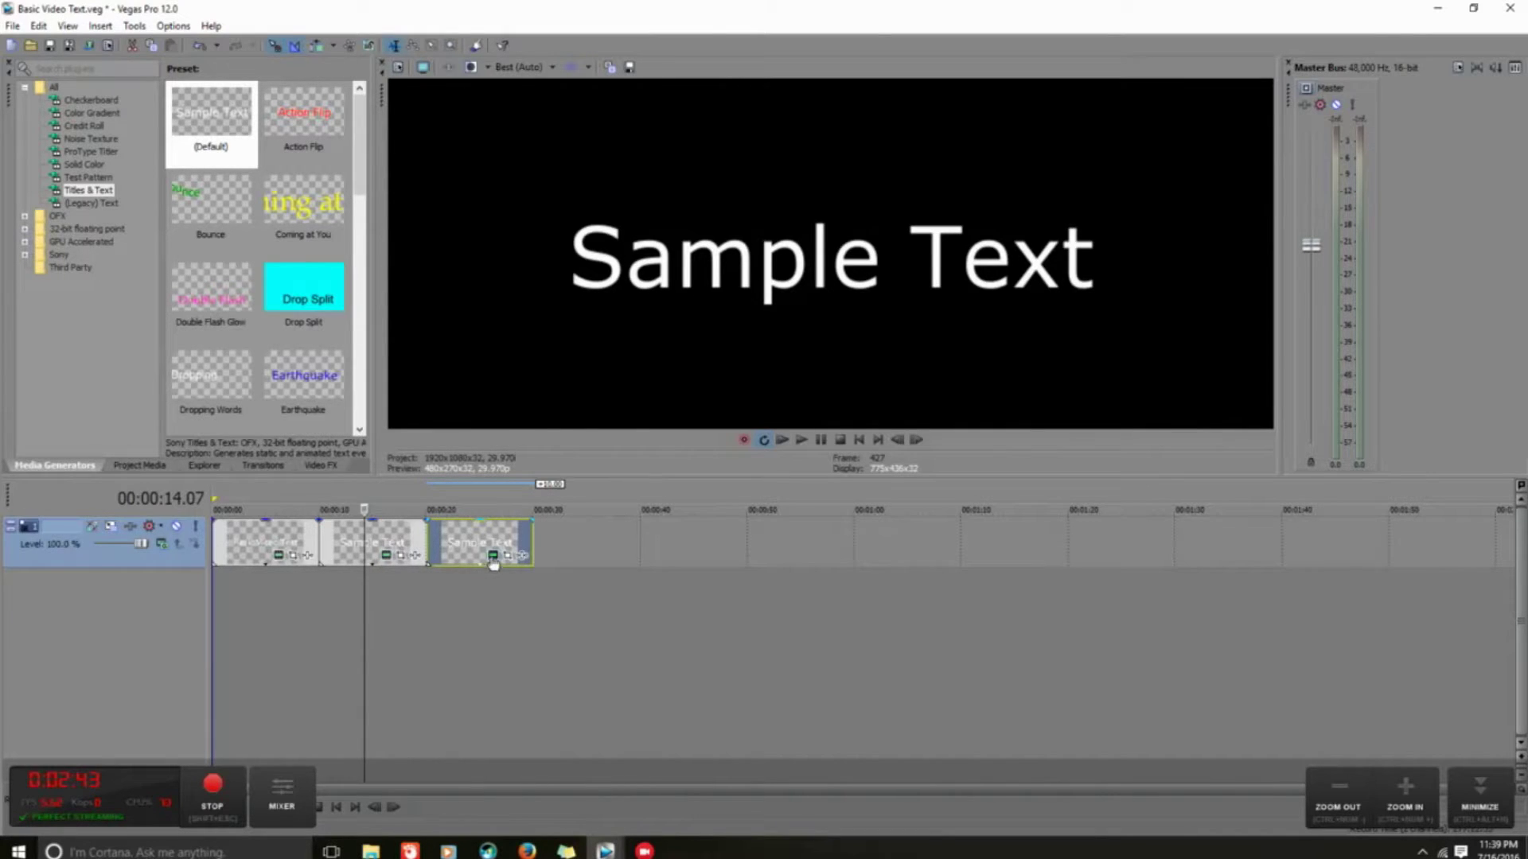
{"action": "left_click", "coordinate": [386, 555]}
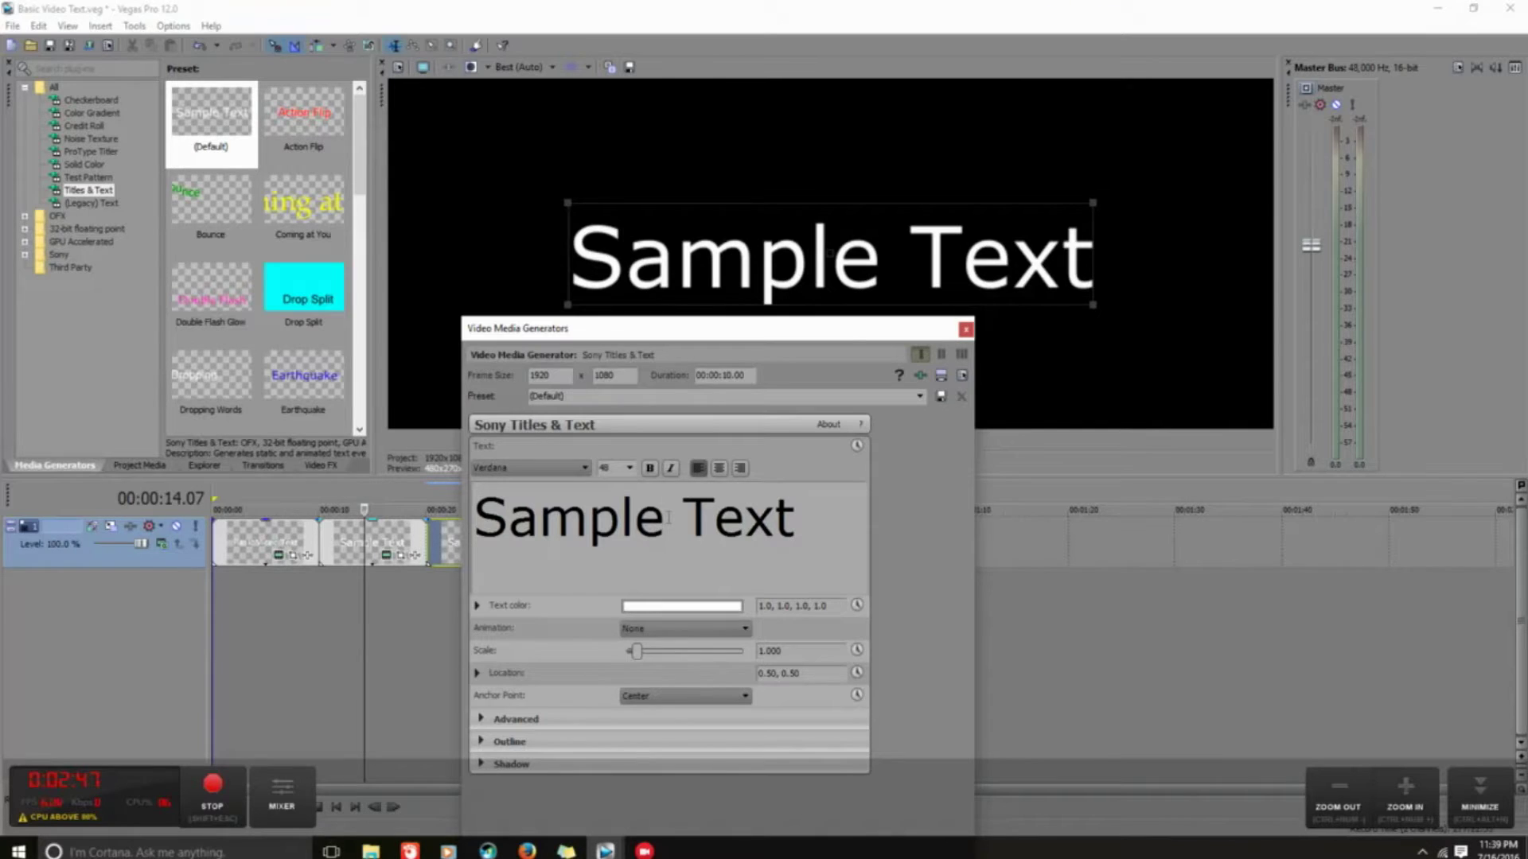
Step: Cut the second title's text down to 'Sample' and close its editor
{"action": "key", "text": "BackSpace"}
{"action": "key", "text": "BackSpace"}
{"action": "key", "text": "BackSpace"}
{"action": "key", "text": "BackSpace"}
{"action": "key", "text": "BackSpace"}
{"action": "key", "text": "BackSpace"}
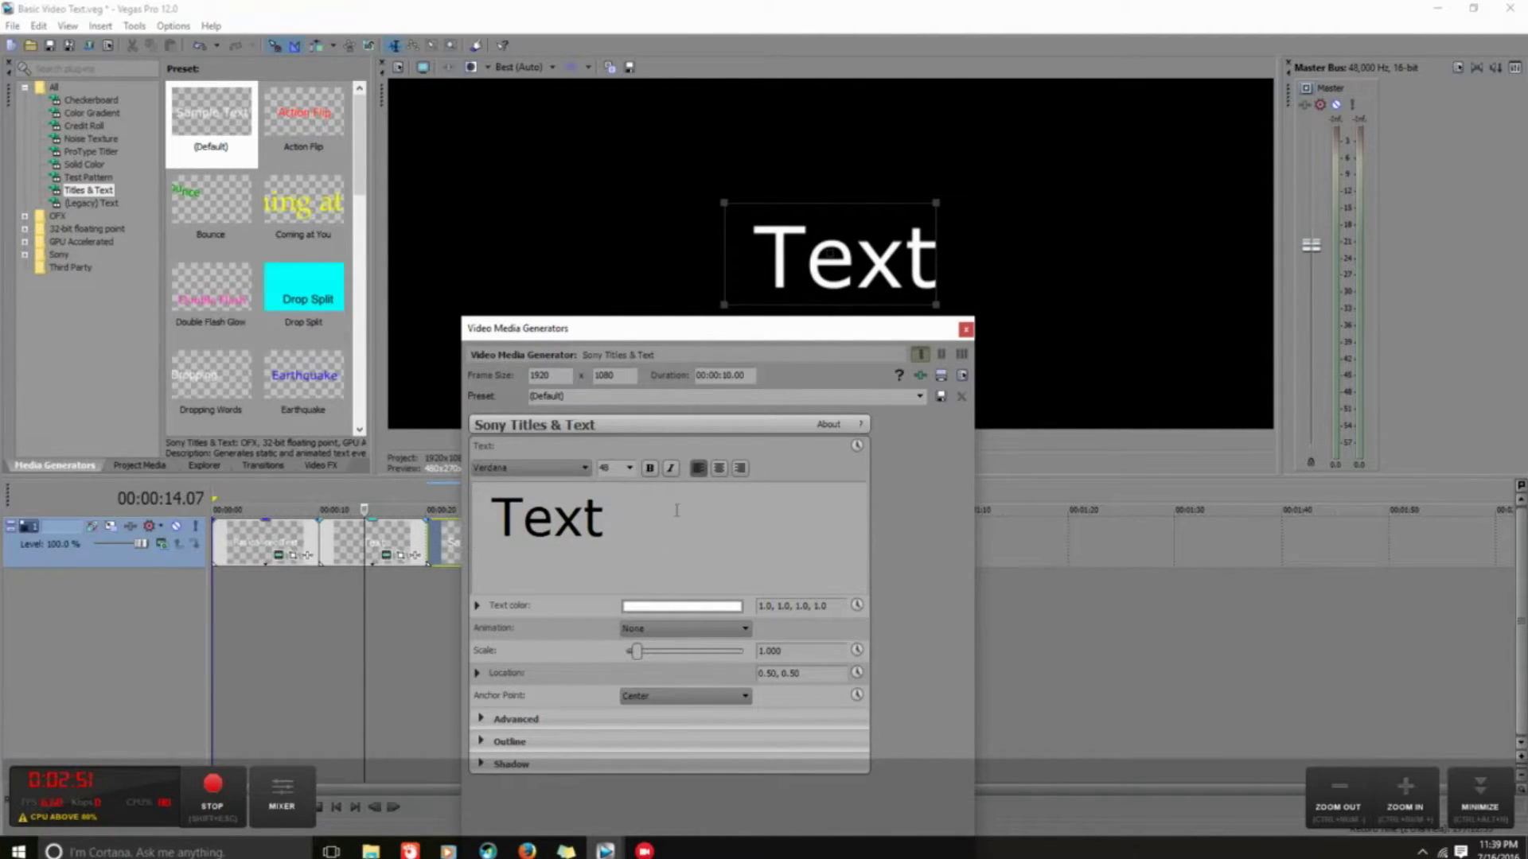
{"action": "key", "text": "ctrl+z"}
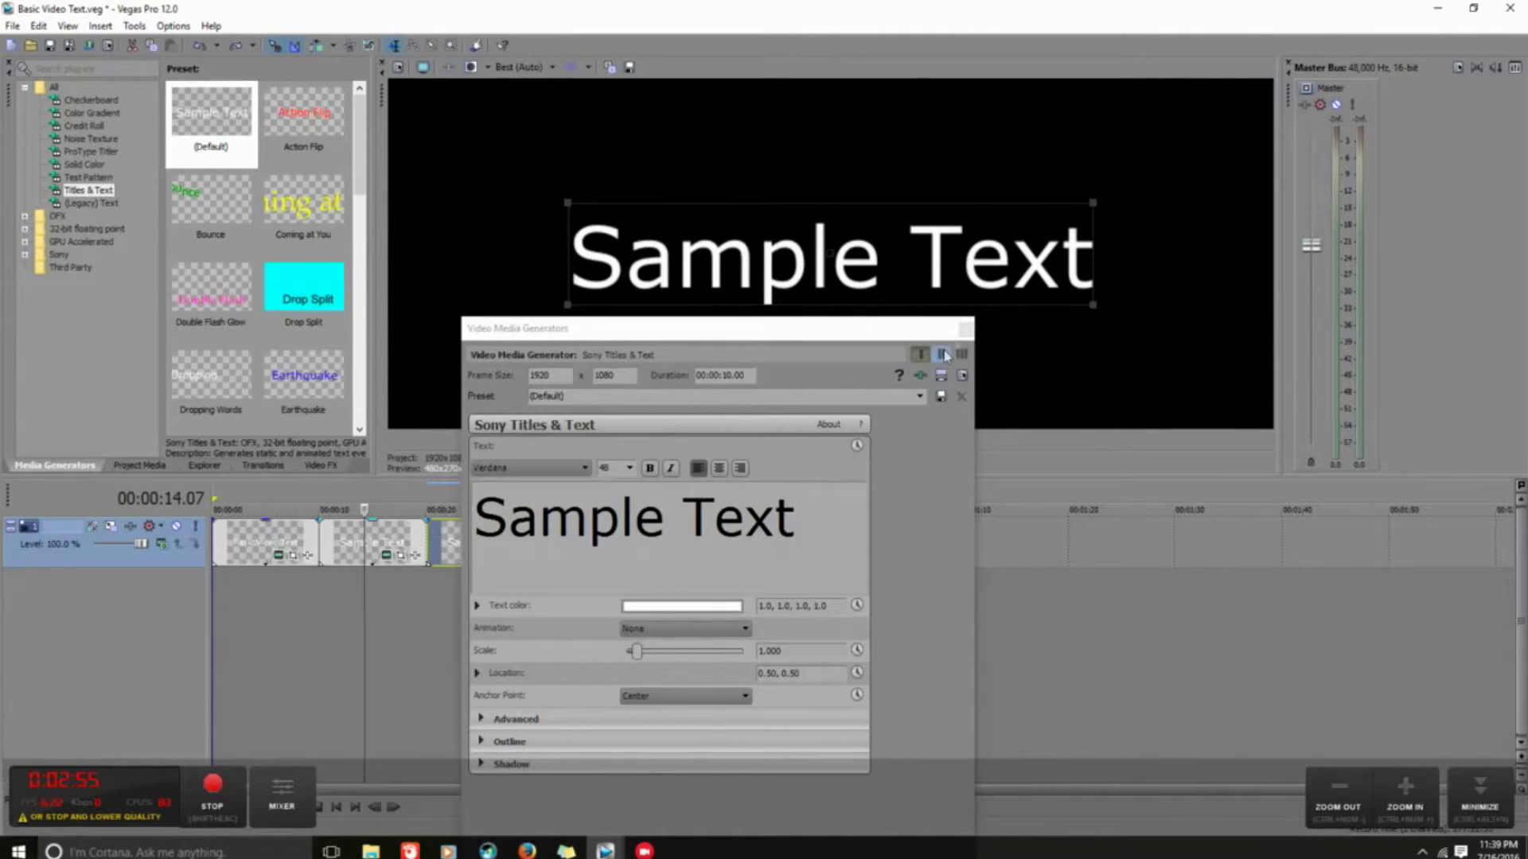
{"action": "left_click", "coordinate": [807, 511]}
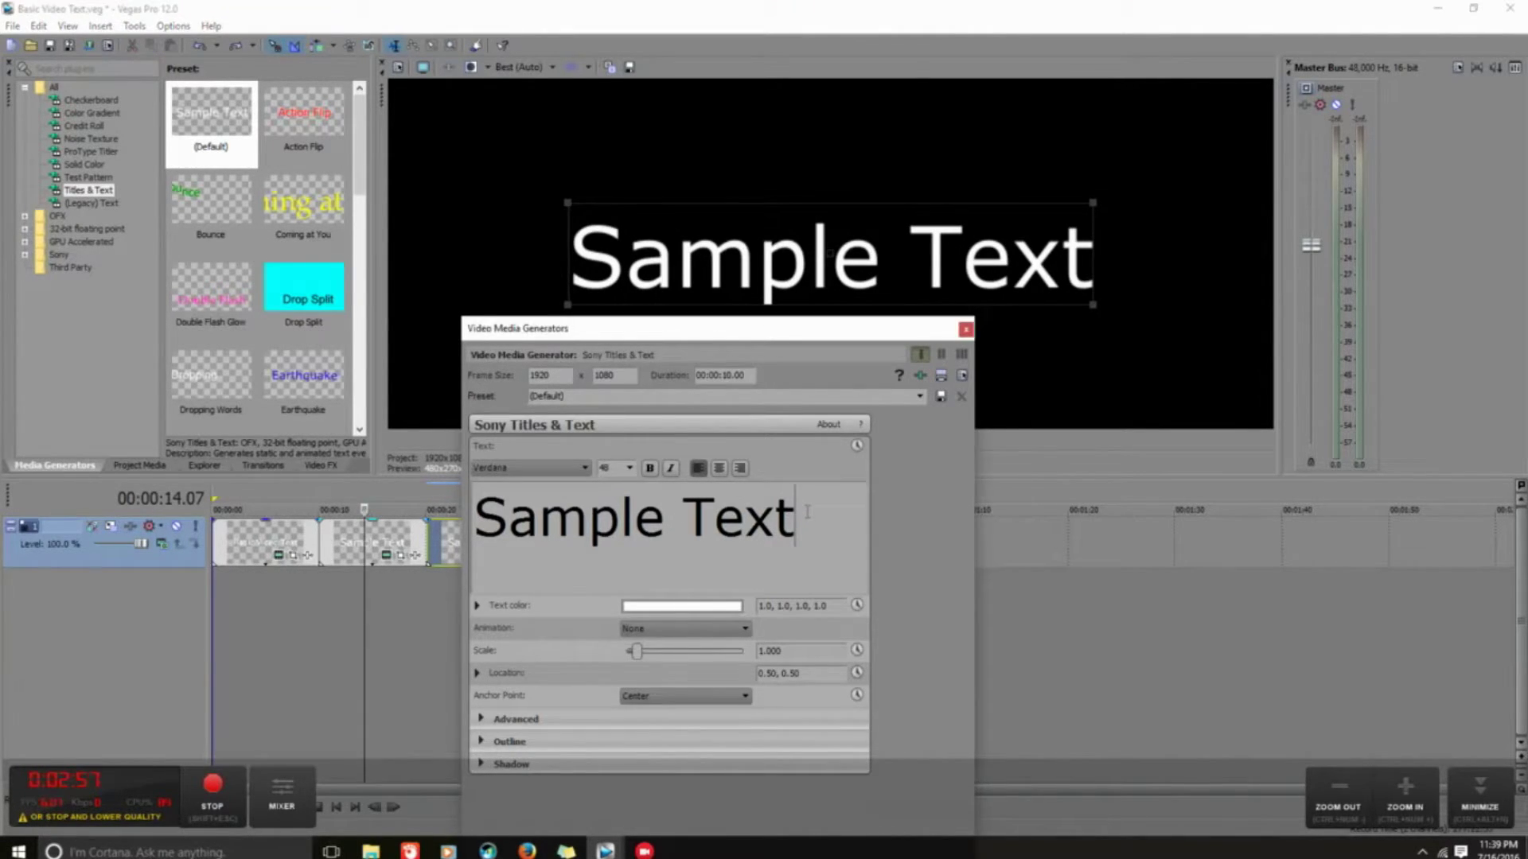
{"action": "key", "text": "BackSpace"}
{"action": "key", "text": "BackSpace"}
{"action": "key", "text": "BackSpace"}
{"action": "key", "text": "BackSpace"}
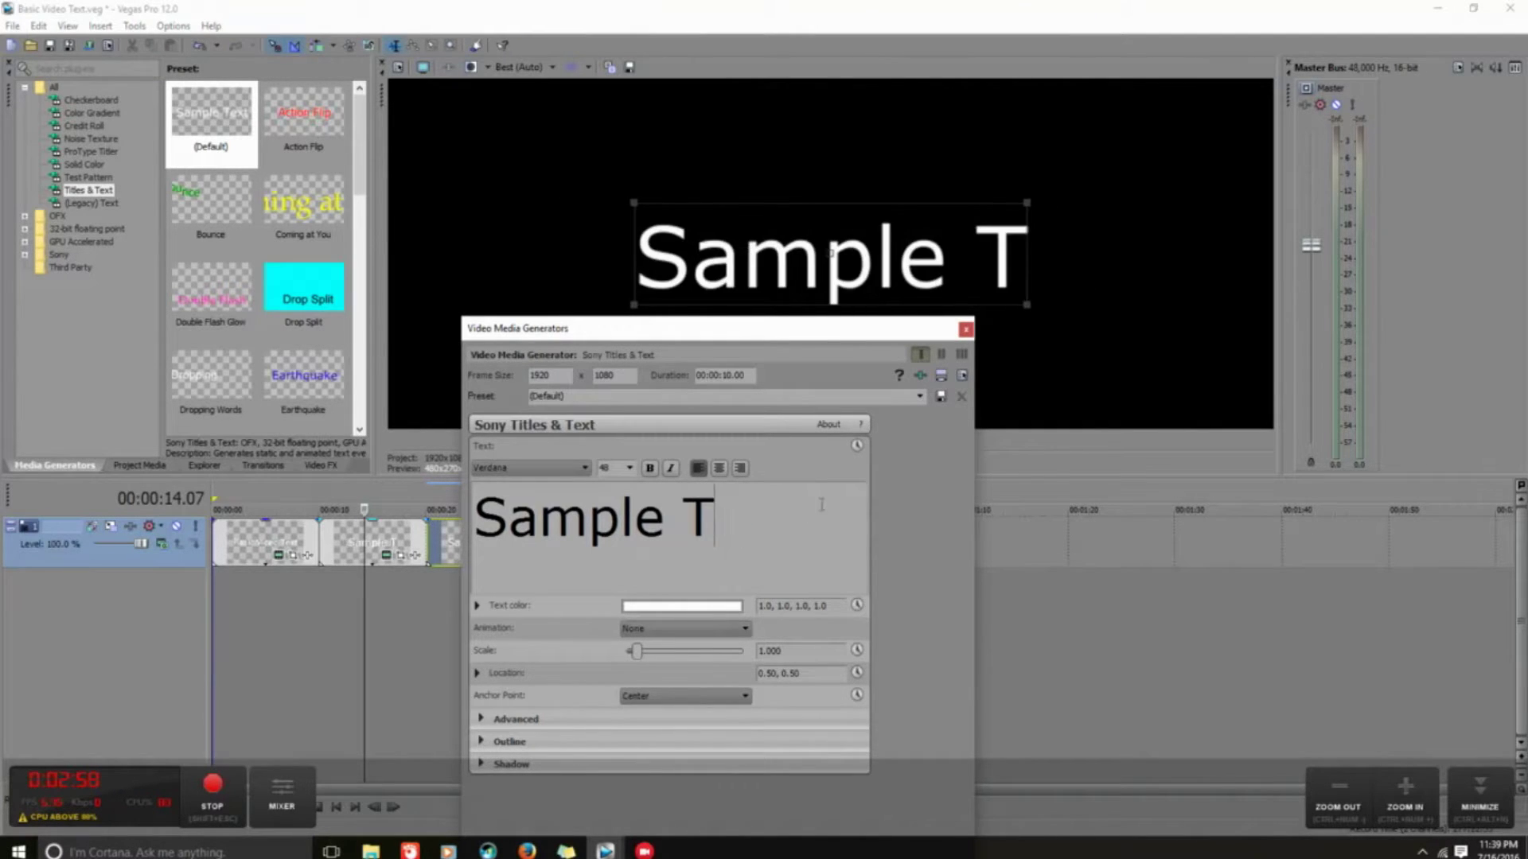
{"action": "key", "text": "BackSpace"}
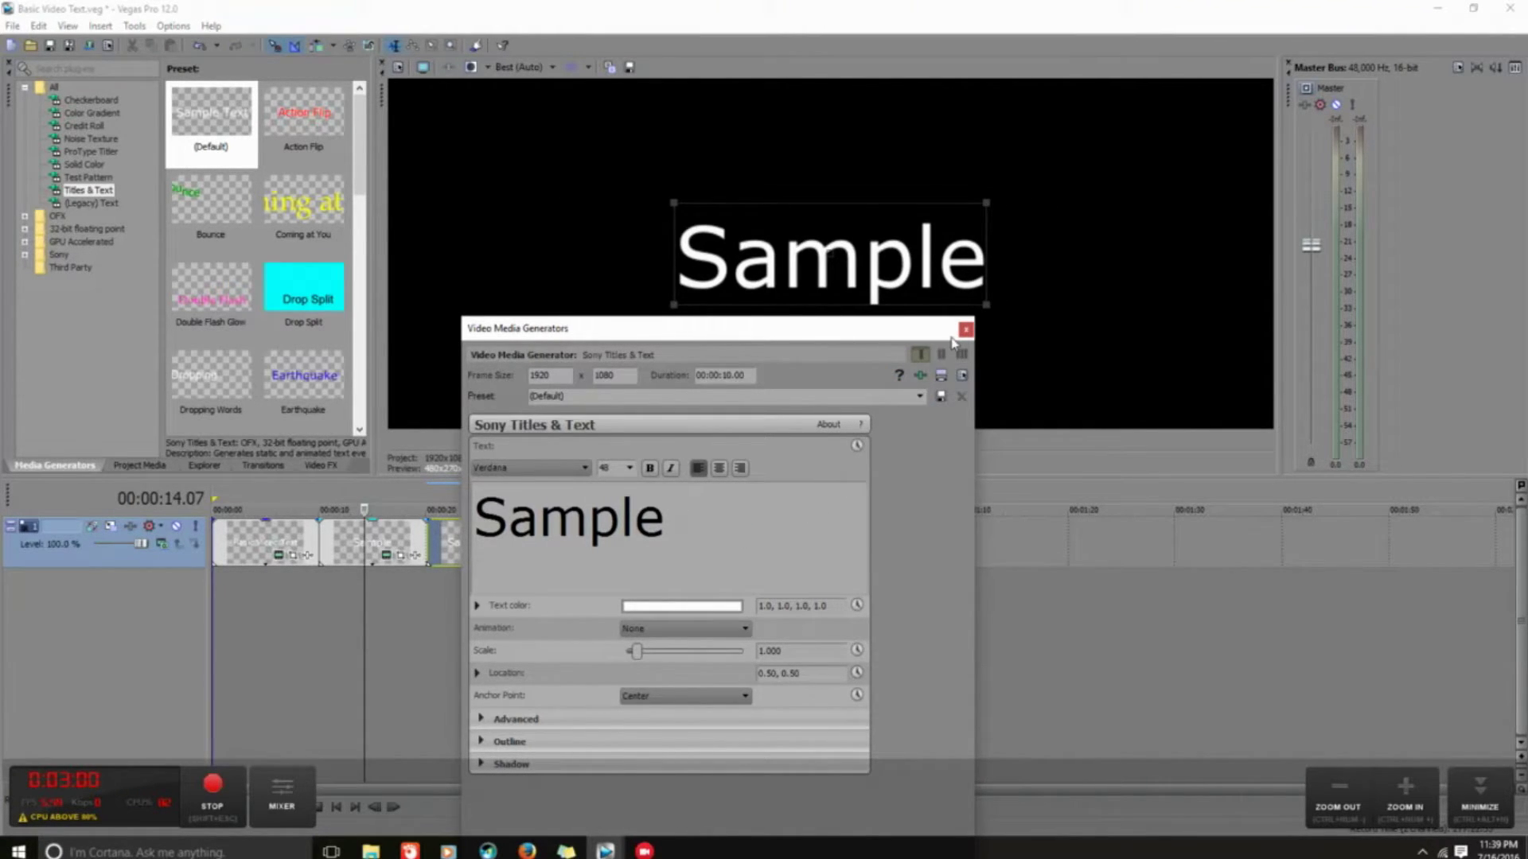
{"action": "left_click", "coordinate": [966, 330]}
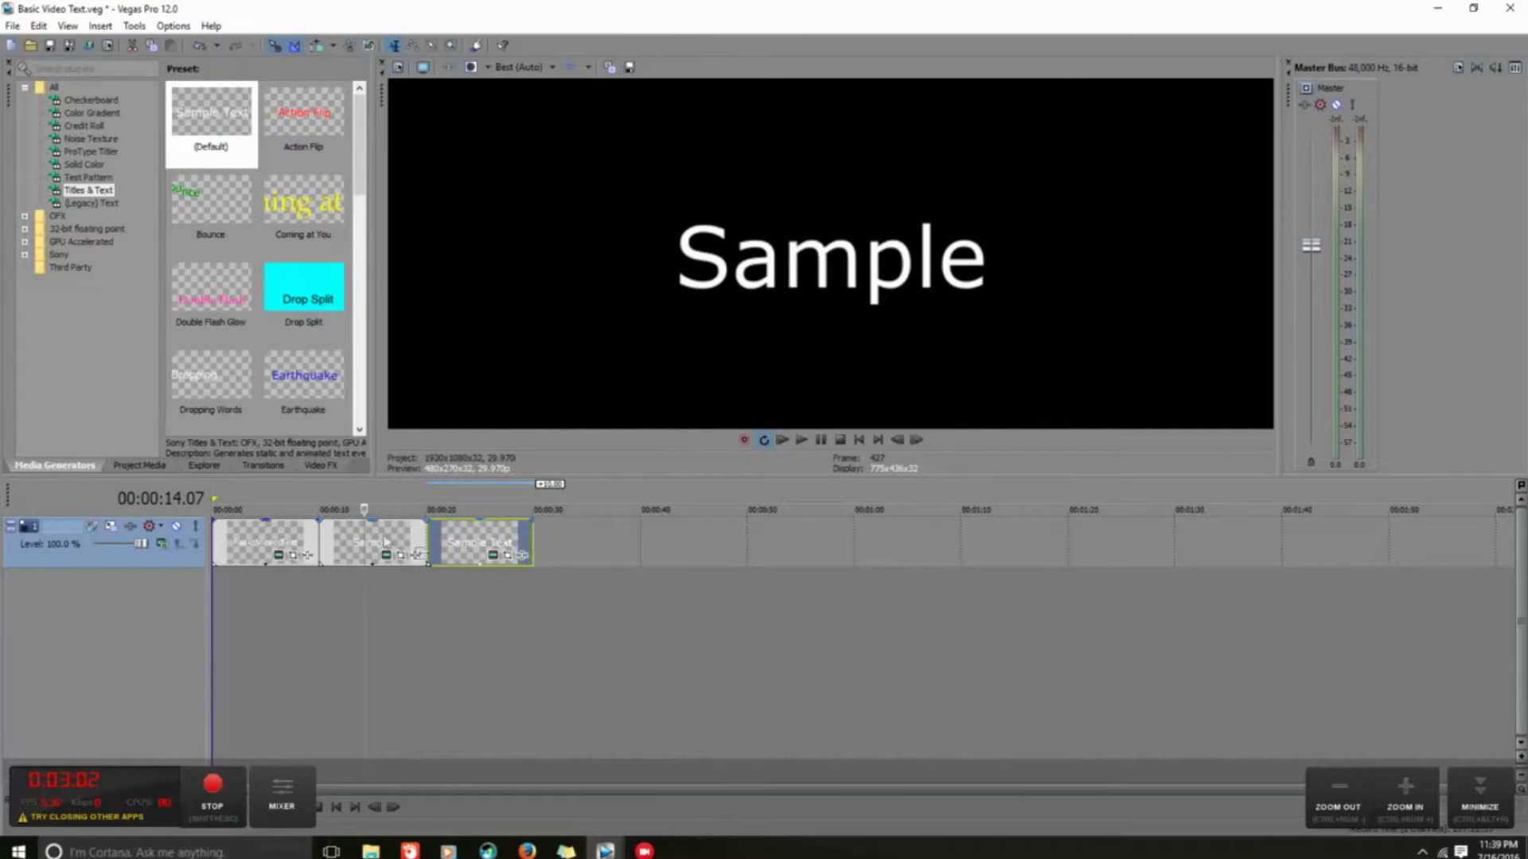
Step: Cut the third title's text down to 'Text' and close its editor
{"action": "left_click", "coordinate": [465, 550]}
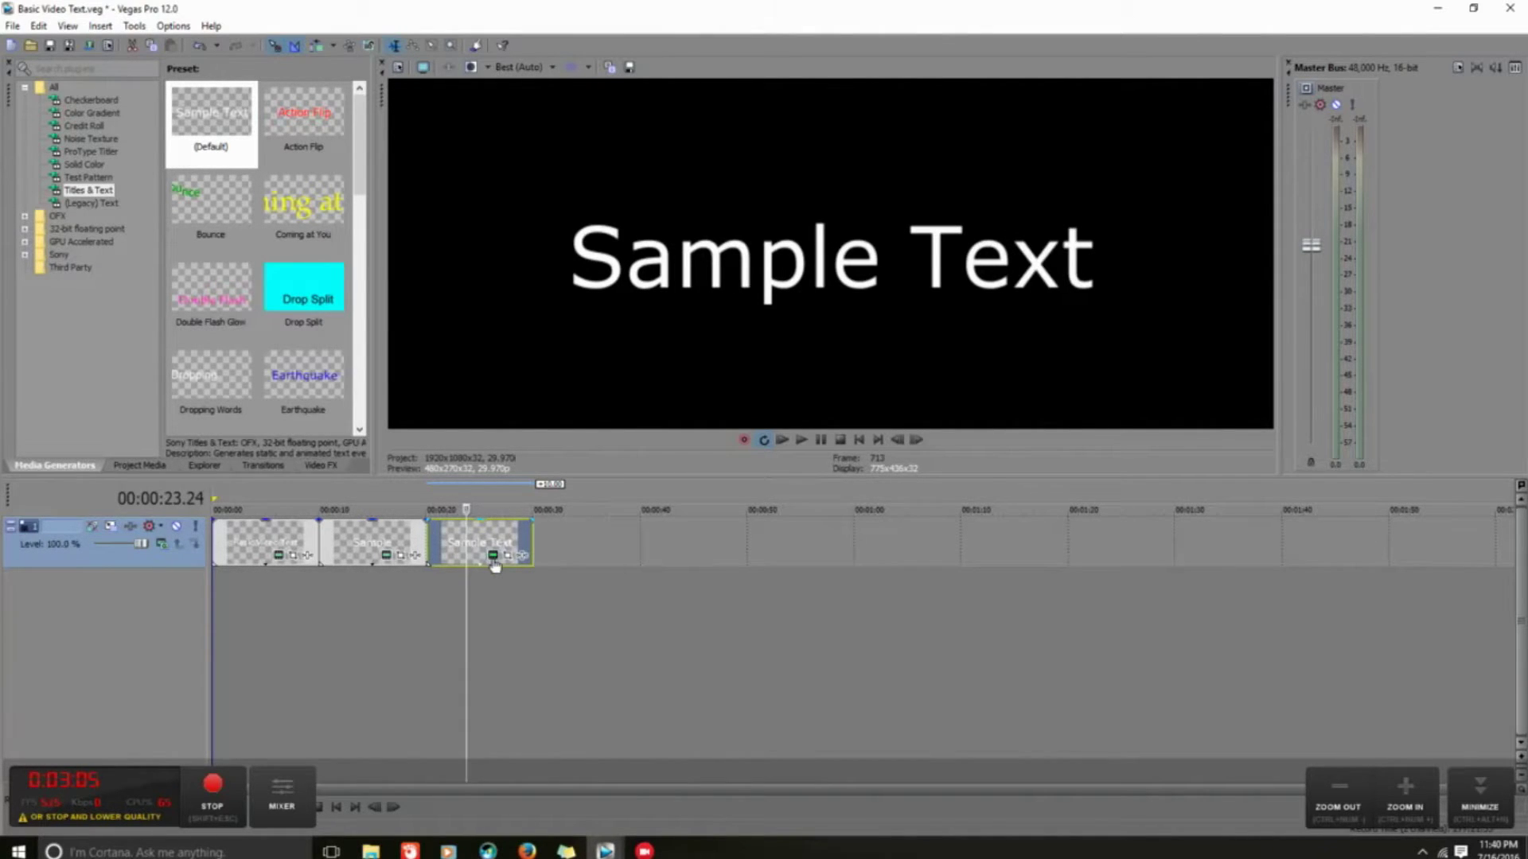
{"action": "left_click", "coordinate": [493, 557]}
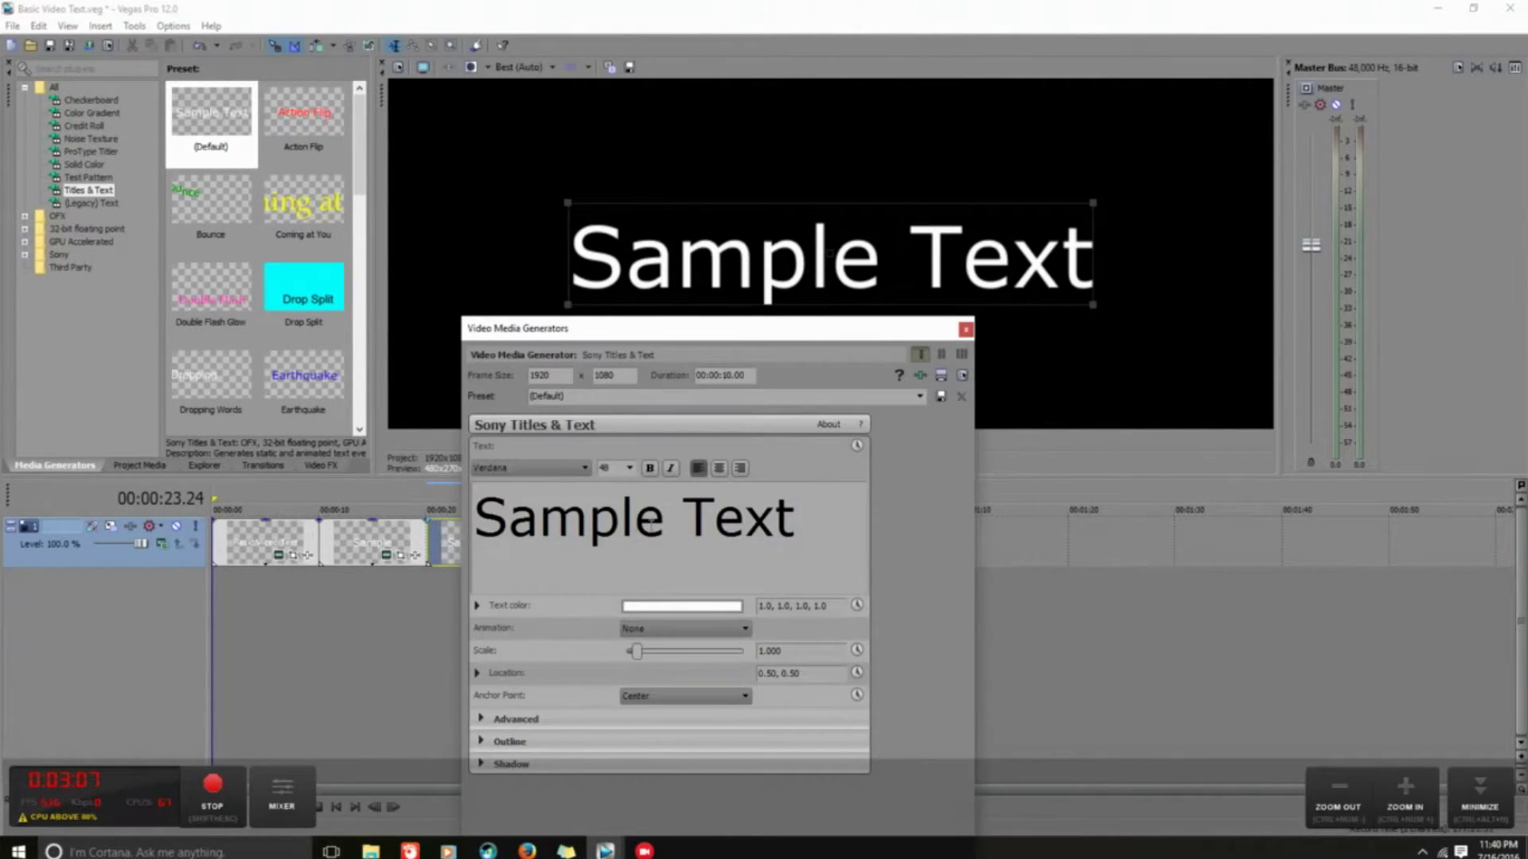
{"action": "left_click", "coordinate": [665, 526]}
{"action": "key", "text": "BackSpace"}
{"action": "key", "text": "BackSpace"}
{"action": "key", "text": "BackSpace"}
{"action": "key", "text": "BackSpace"}
{"action": "key", "text": "BackSpace"}
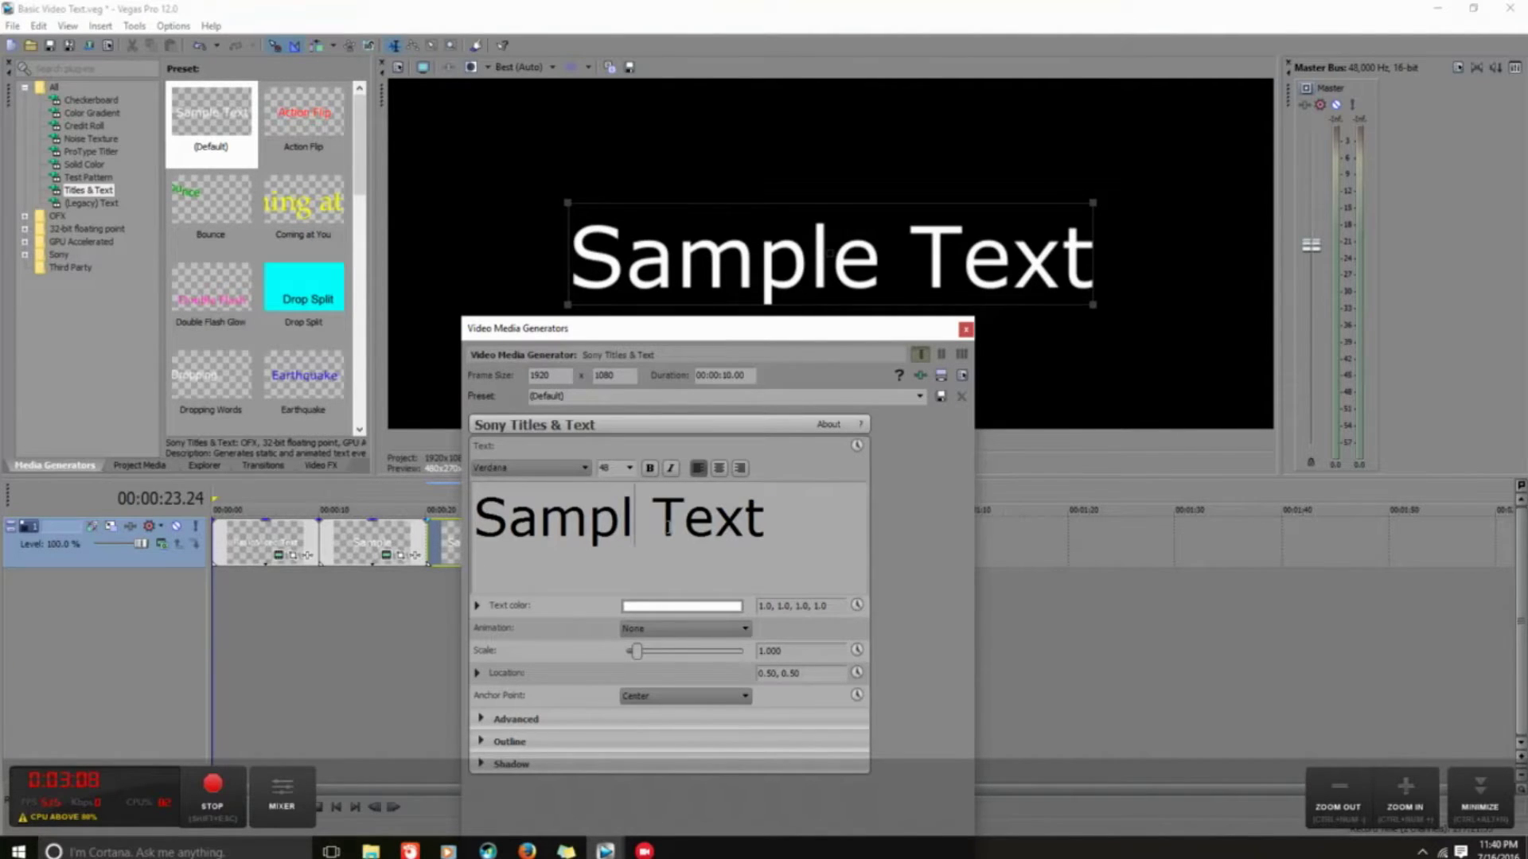
{"action": "key", "text": "BackSpace"}
{"action": "key", "text": "BackSpace"}
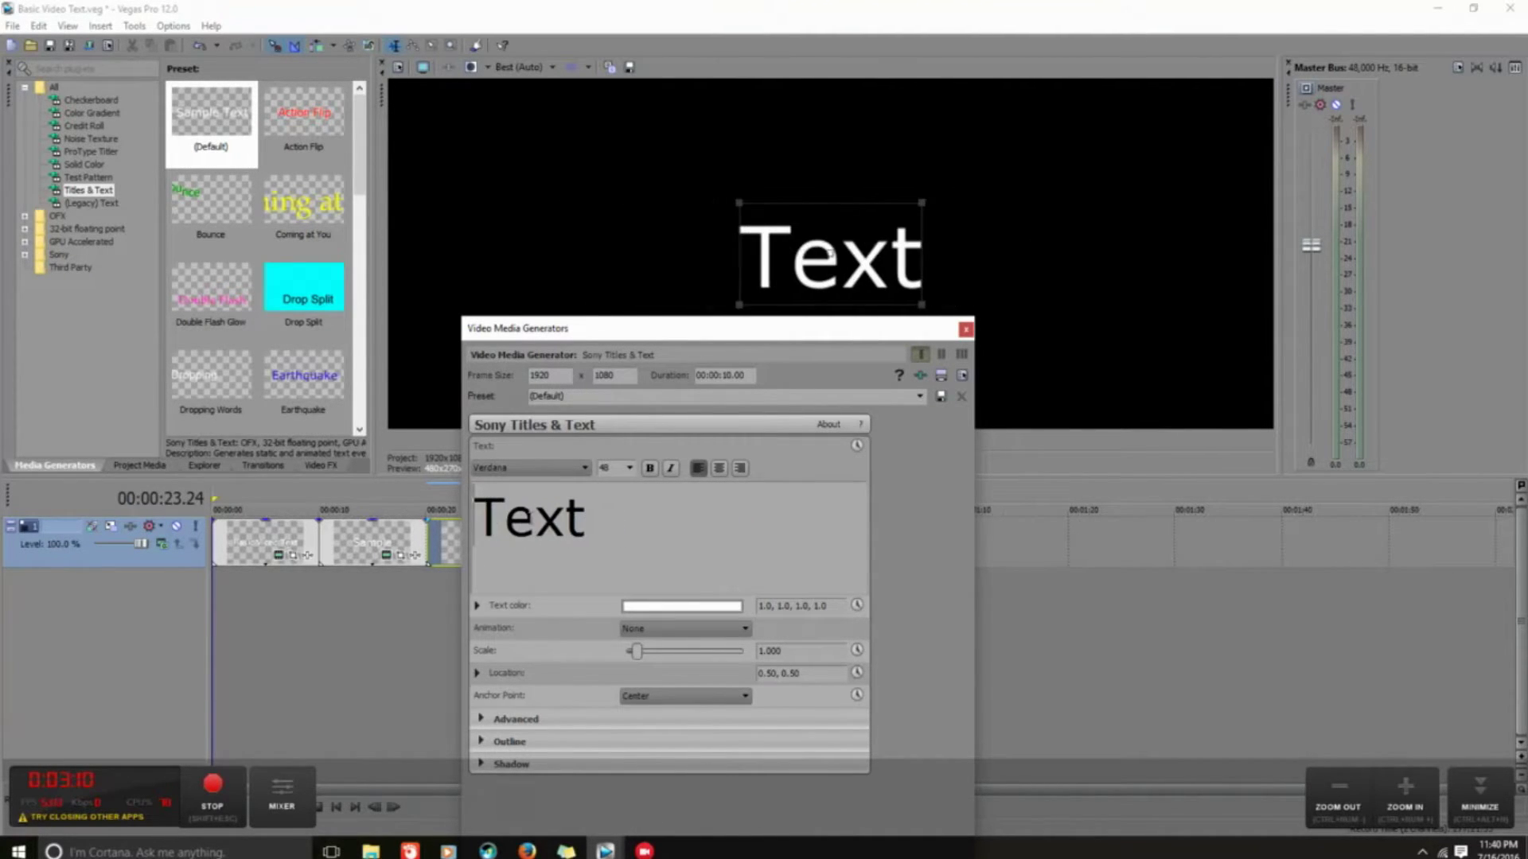
{"action": "left_click", "coordinate": [966, 332]}
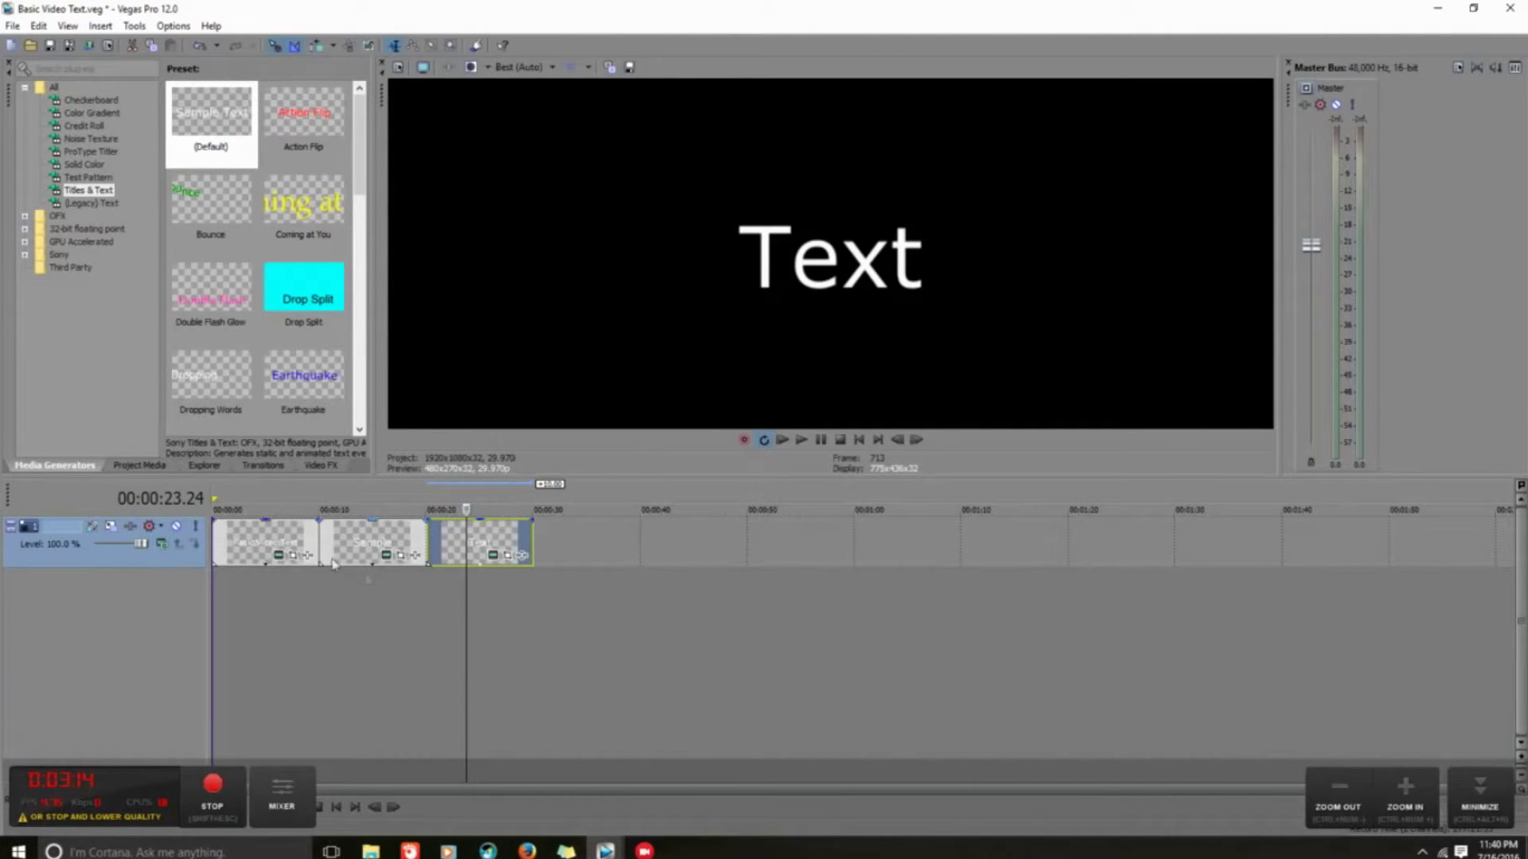
{"action": "left_click", "coordinate": [263, 551]}
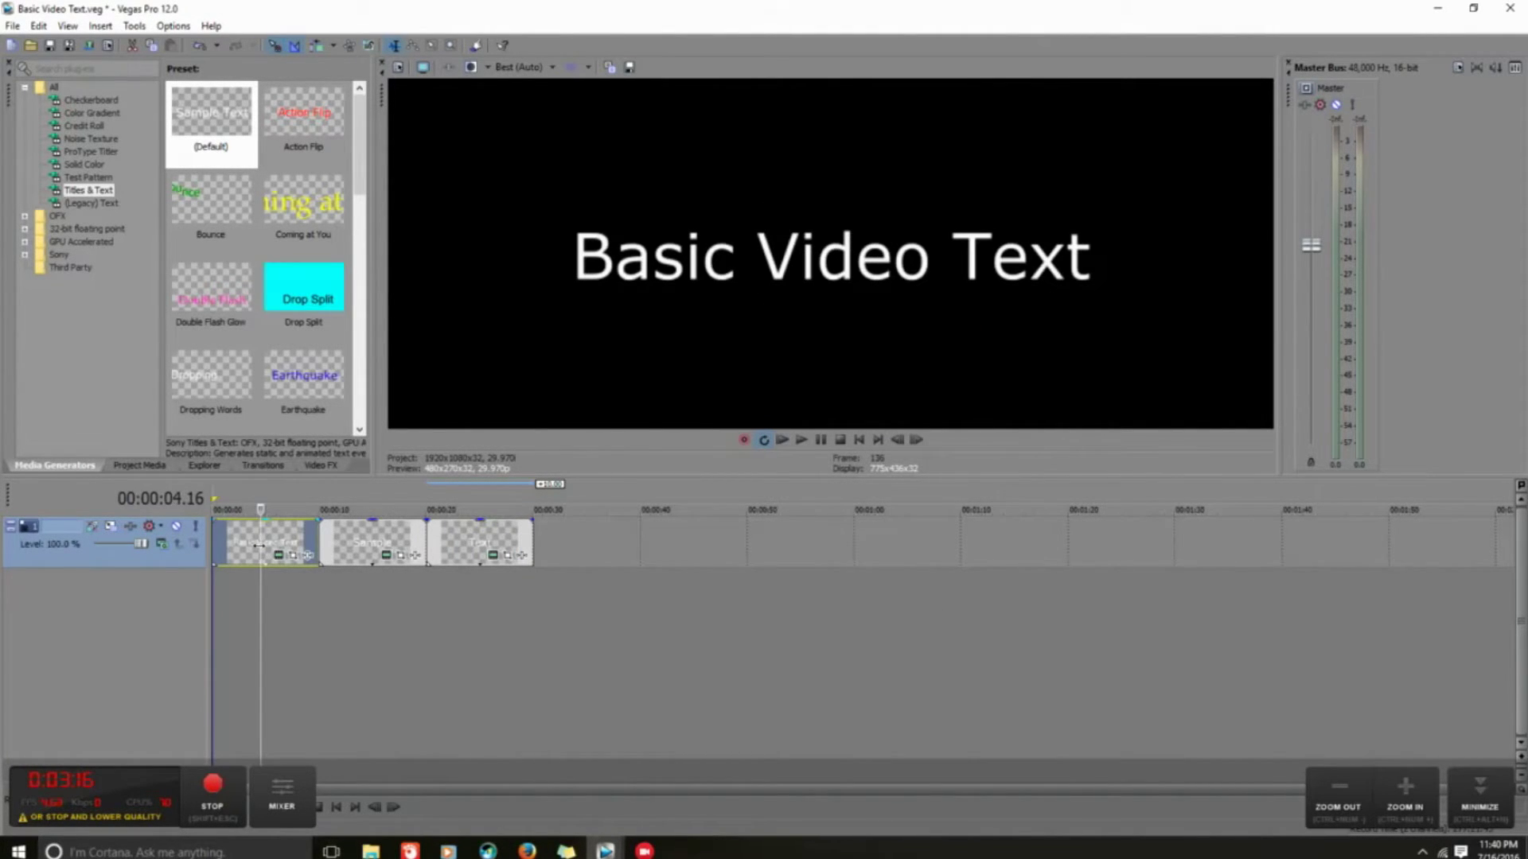
{"action": "left_click", "coordinate": [376, 544]}
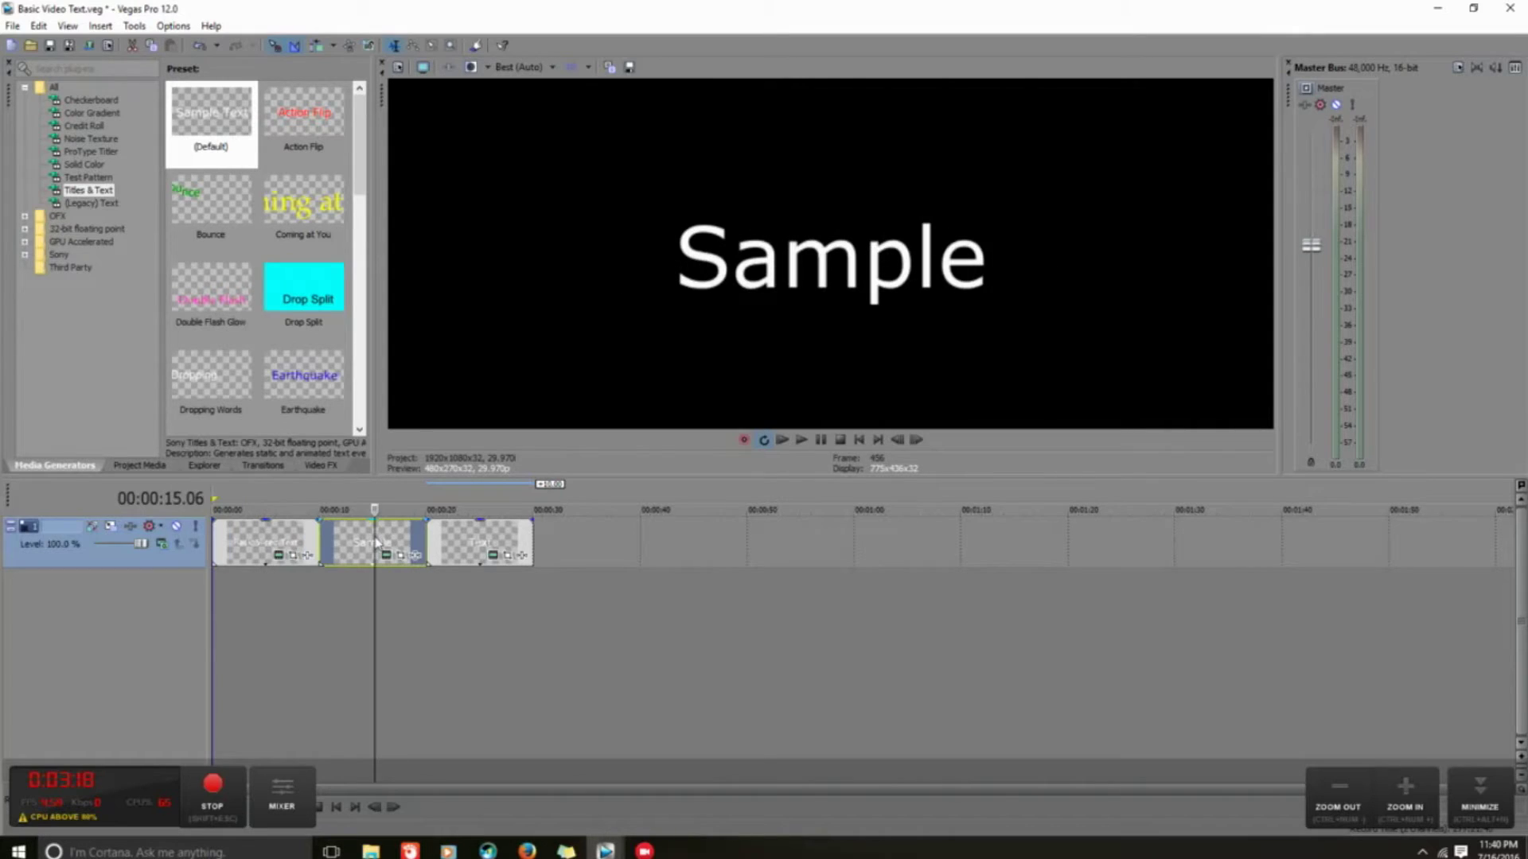
{"action": "left_click", "coordinate": [480, 547]}
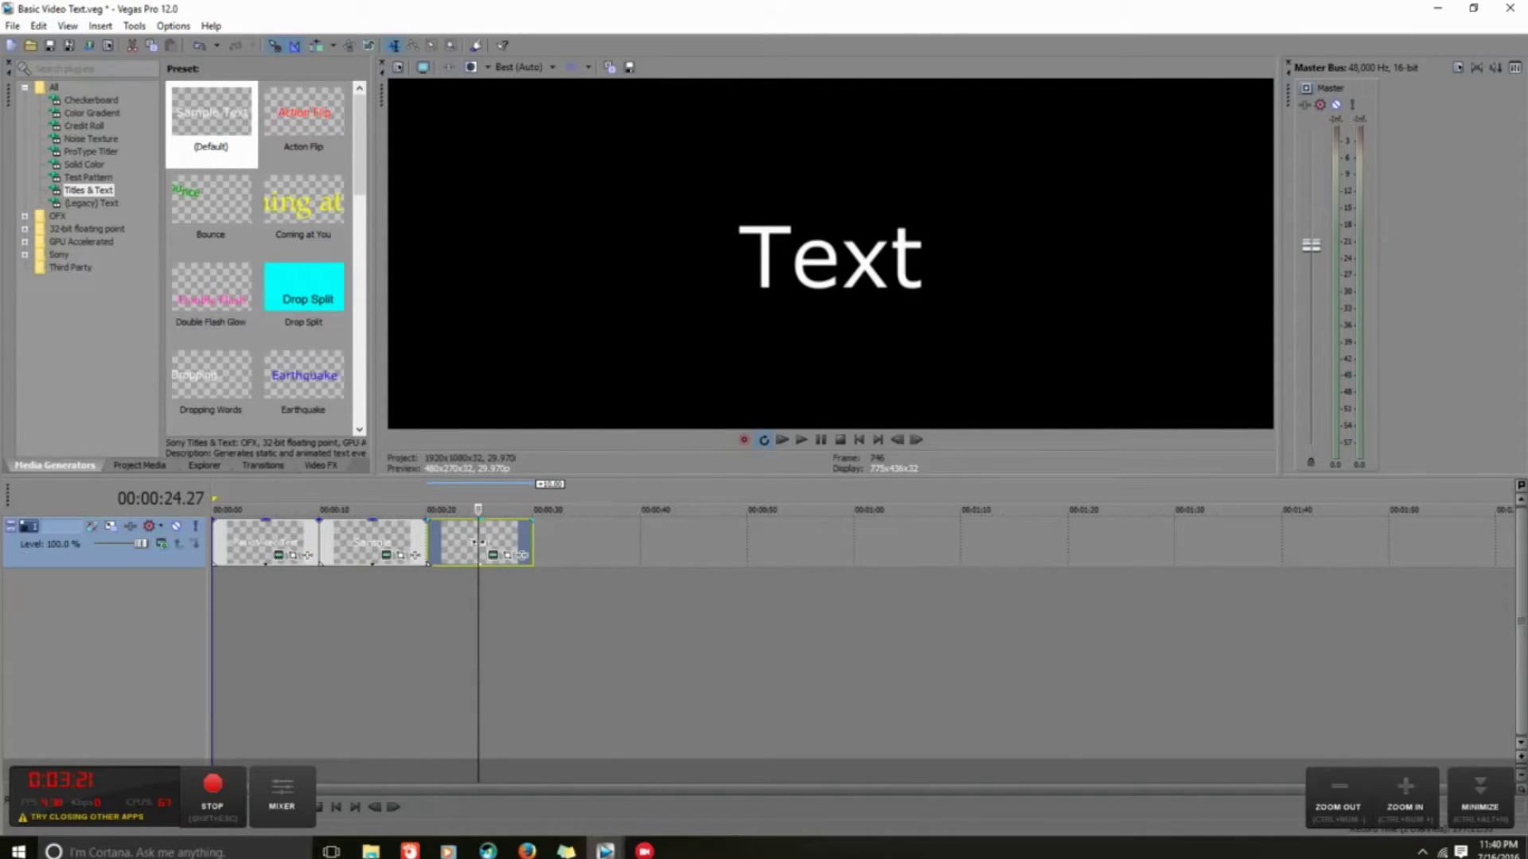
{"action": "left_click", "coordinate": [371, 534]}
{"action": "left_click", "coordinate": [258, 541]}
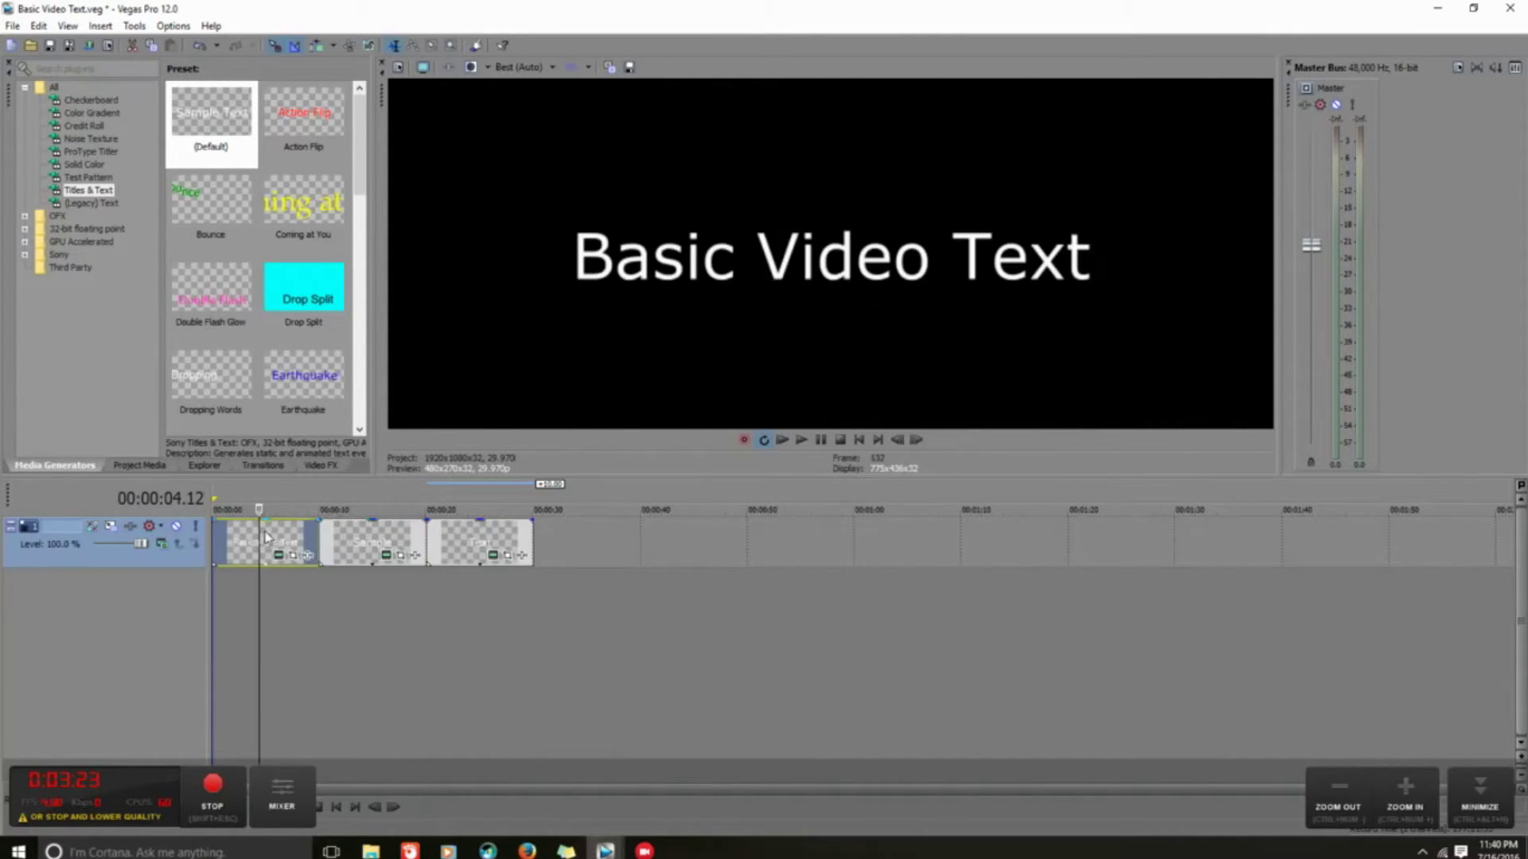
{"action": "left_click", "coordinate": [367, 542]}
{"action": "left_click", "coordinate": [473, 553]}
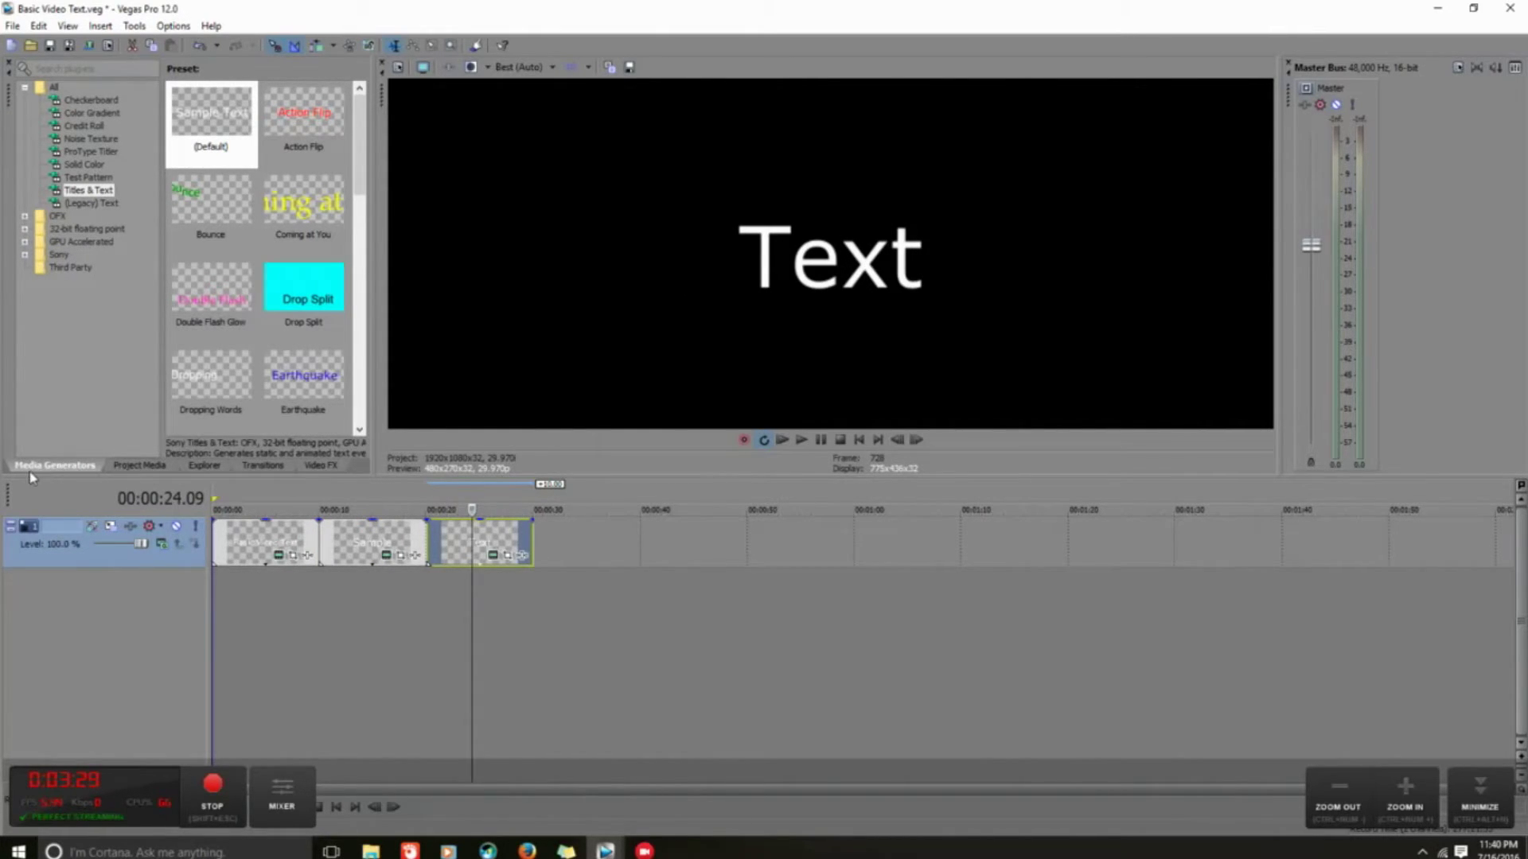
Step: Place a Red Solid Color clip on a new track below the titles, then drag in another Red clip
{"action": "left_click", "coordinate": [72, 165]}
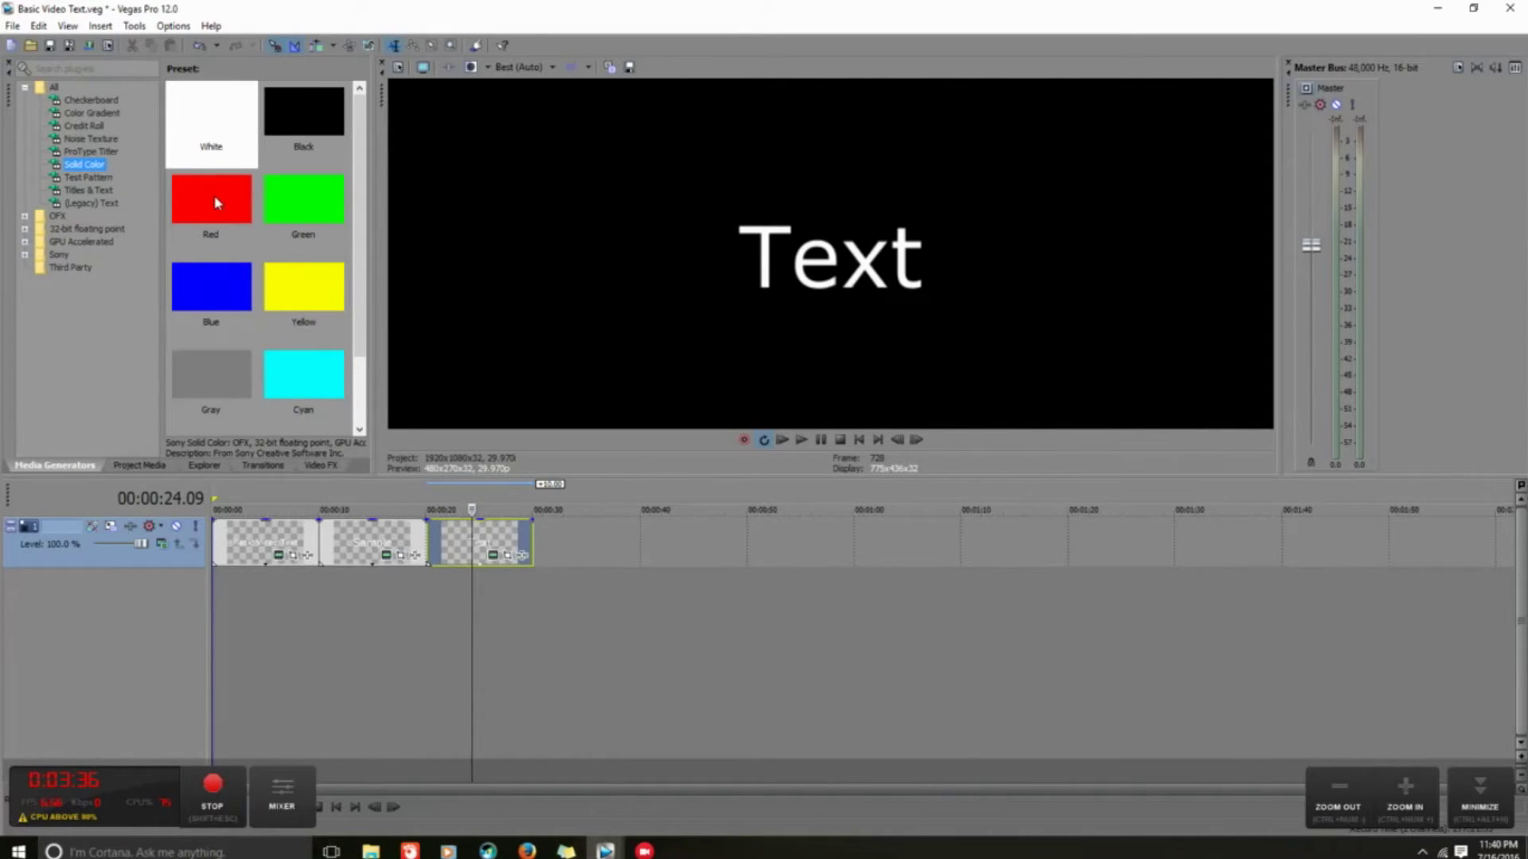
{"action": "left_click_drag", "start_coordinate": [215, 202], "coordinate": [222, 604]}
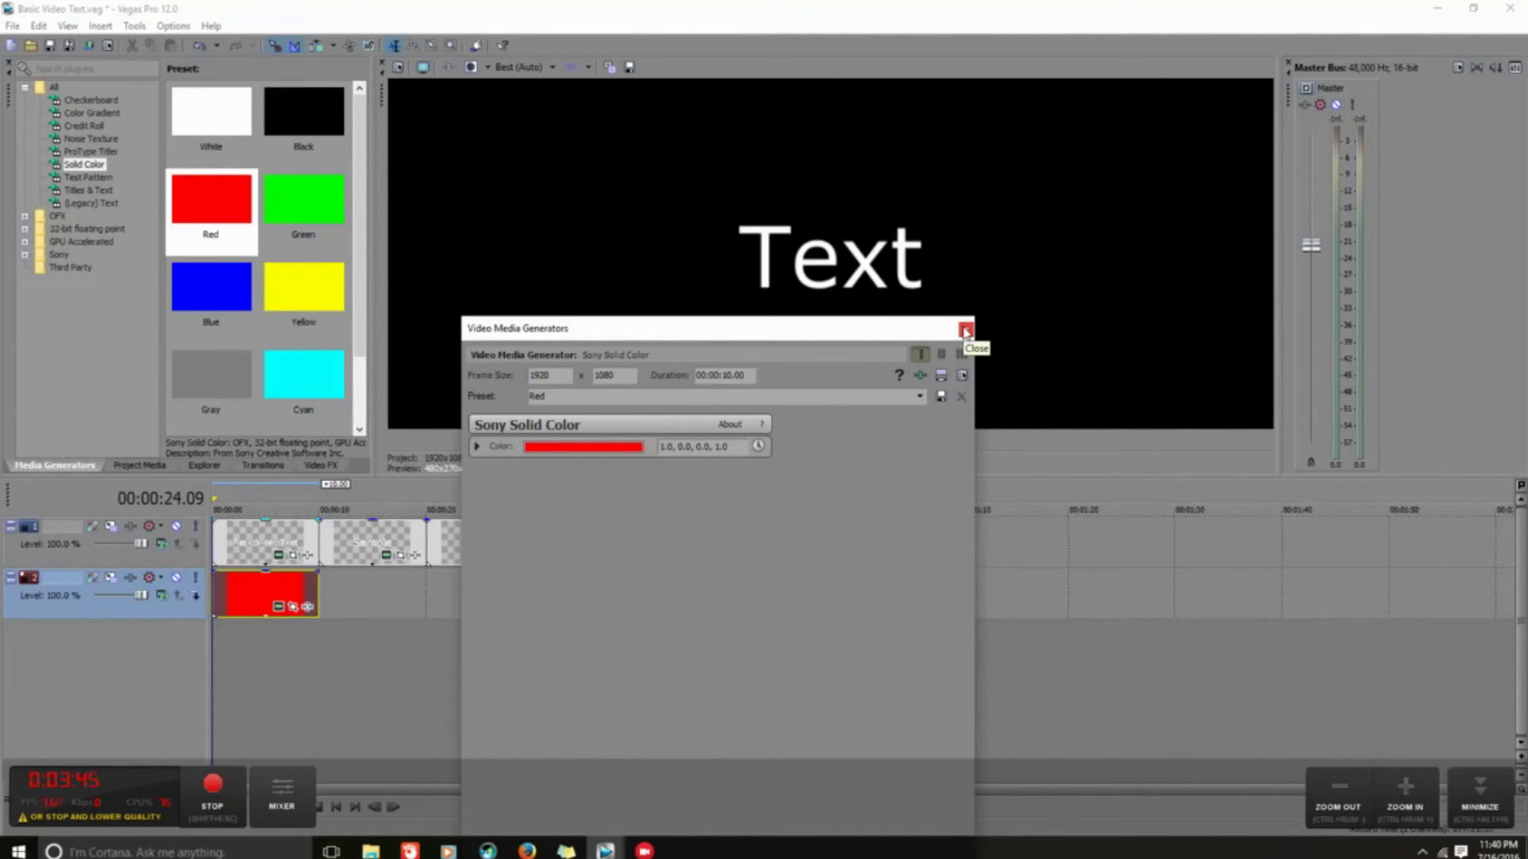
{"action": "left_click", "coordinate": [965, 330]}
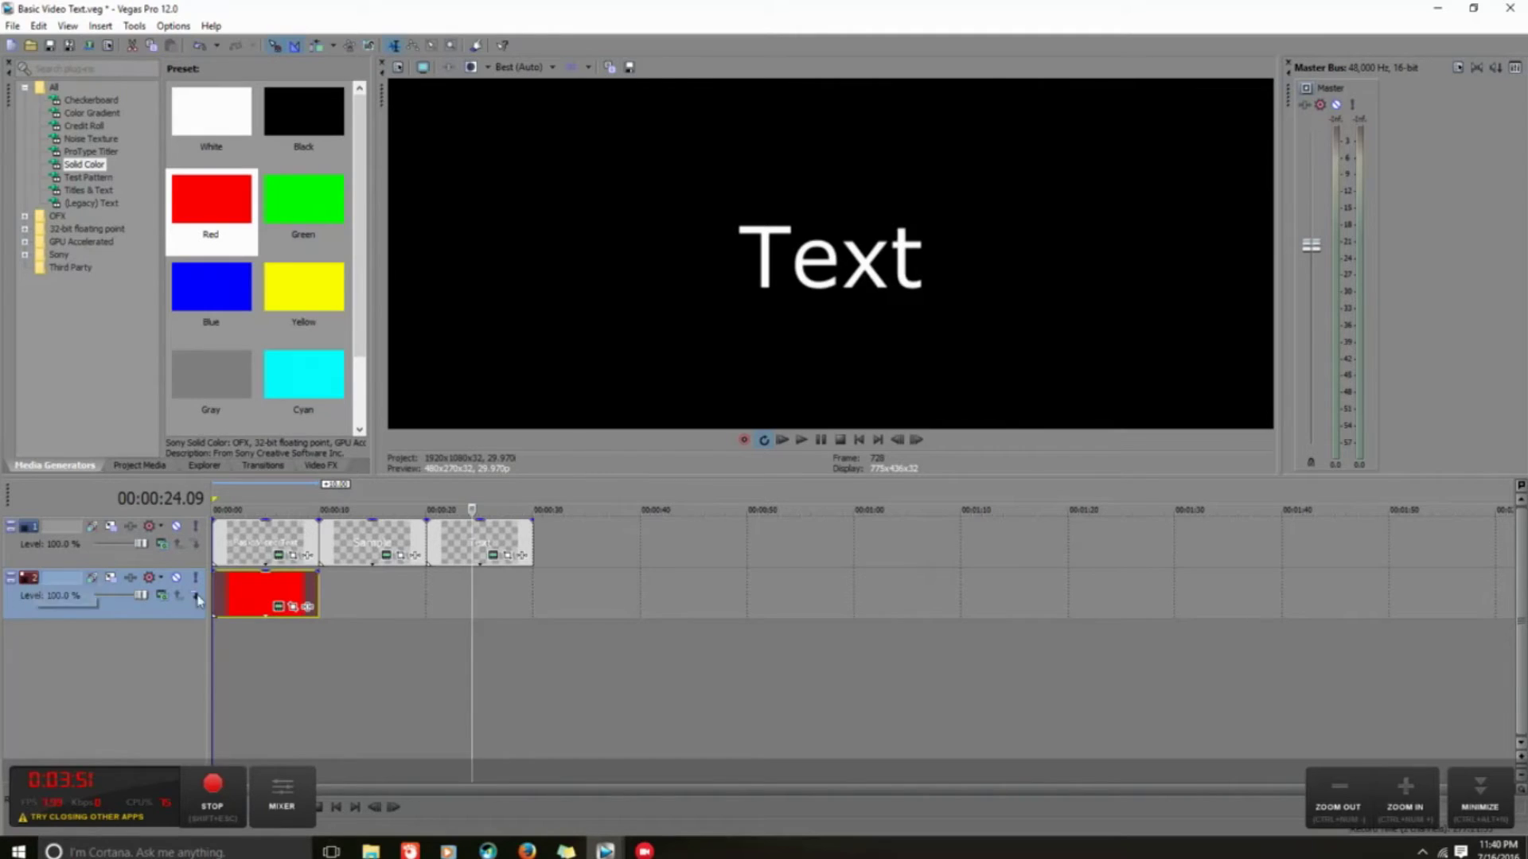
{"action": "mouse_move", "coordinate": [213, 195]}
{"action": "left_mouse_down"}
{"action": "mouse_move", "coordinate": [263, 593]}
{"action": "mouse_move", "coordinate": [231, 650]}
{"action": "mouse_move", "coordinate": [188, 198]}
{"action": "left_mouse_up"}
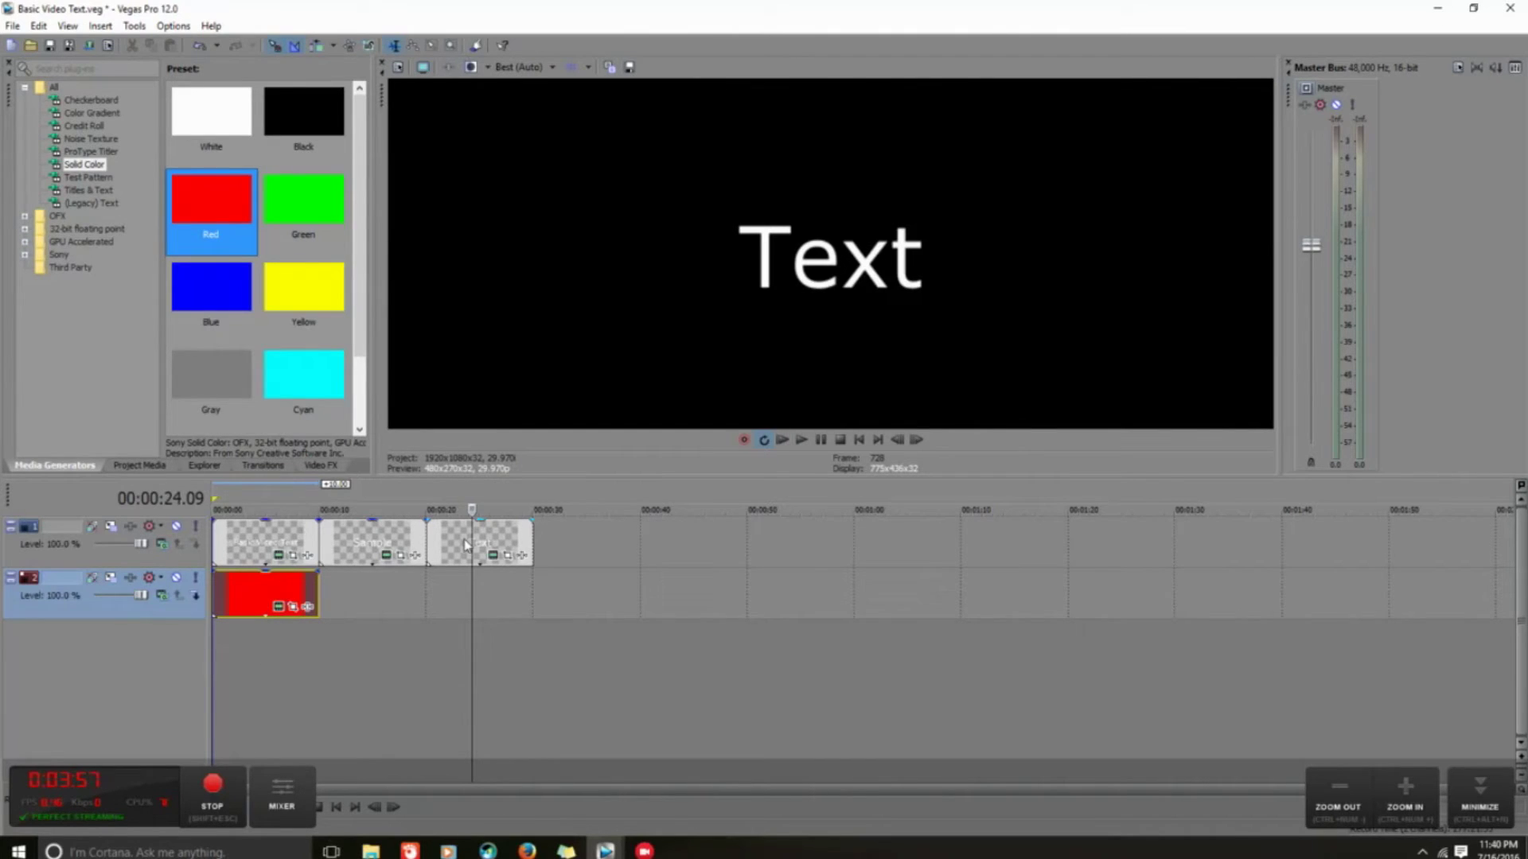
Step: Preview Basic Video Text, Sample and Text each over the red background
{"action": "left_click", "coordinate": [259, 544]}
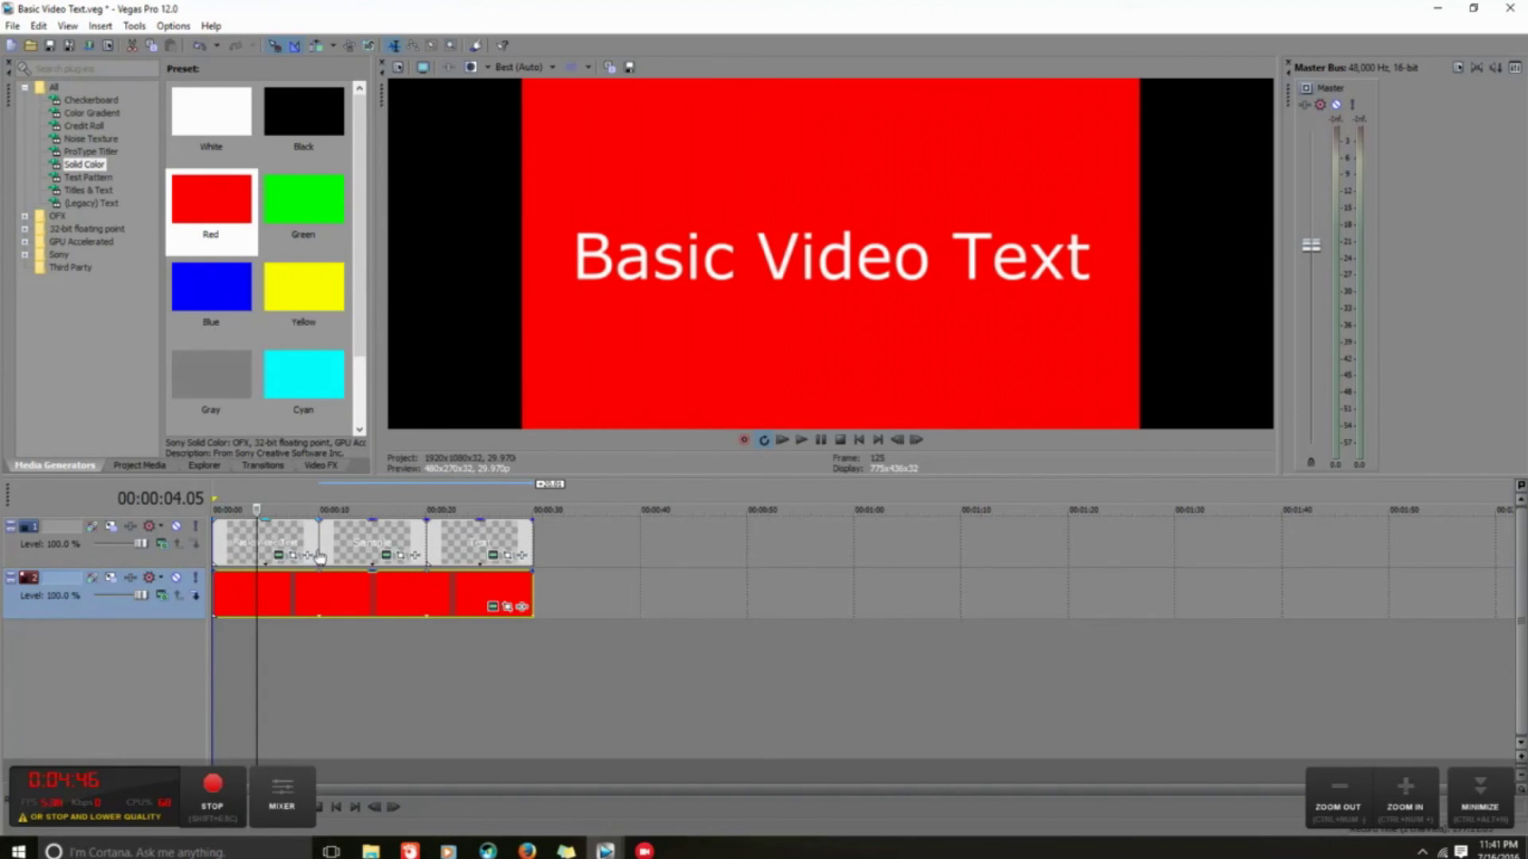
{"action": "left_click", "coordinate": [374, 541]}
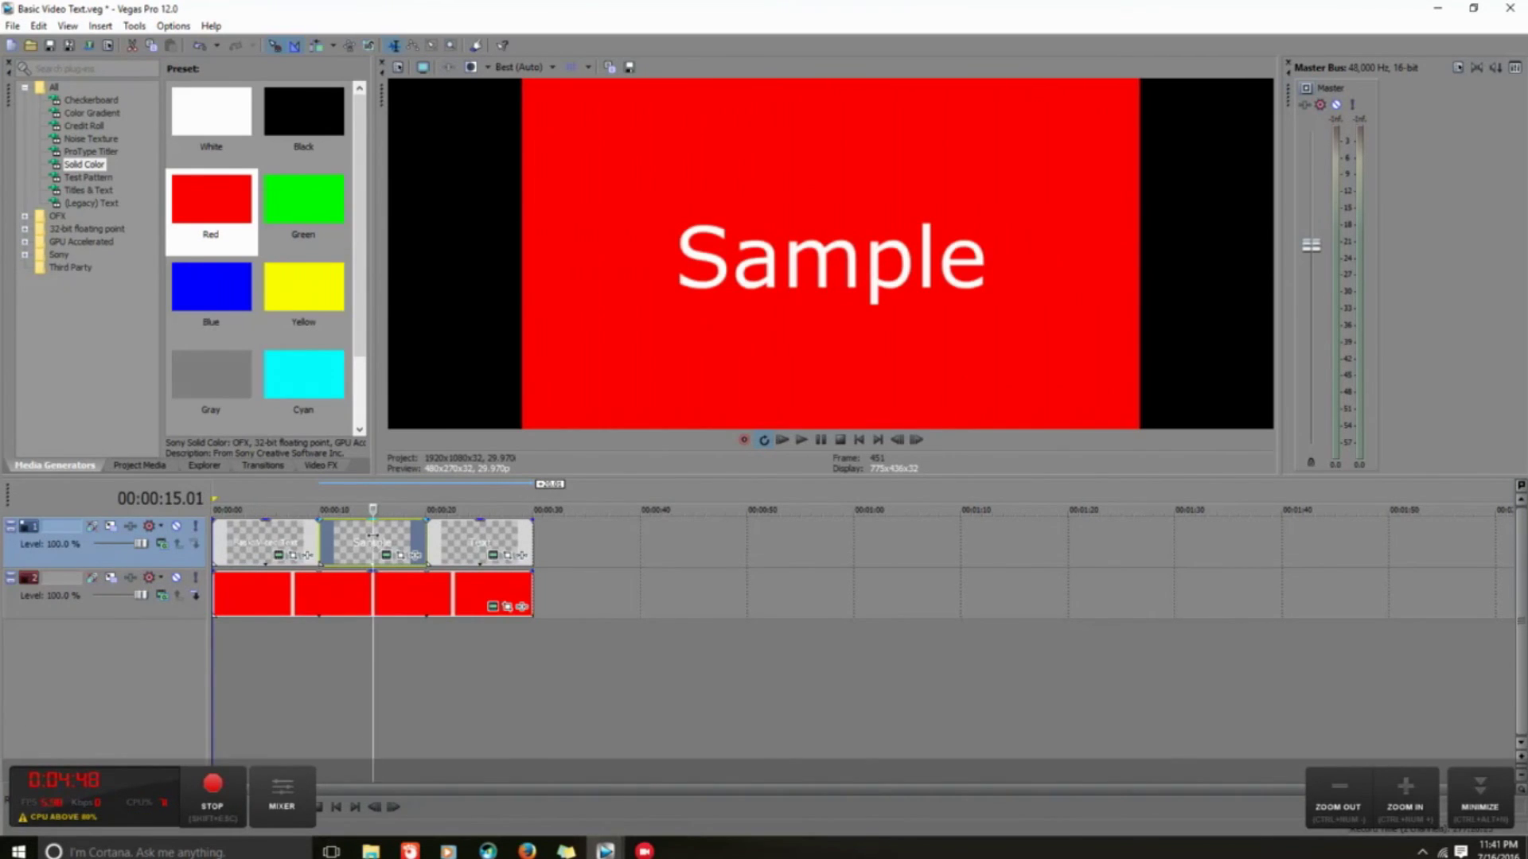
{"action": "left_click", "coordinate": [466, 550]}
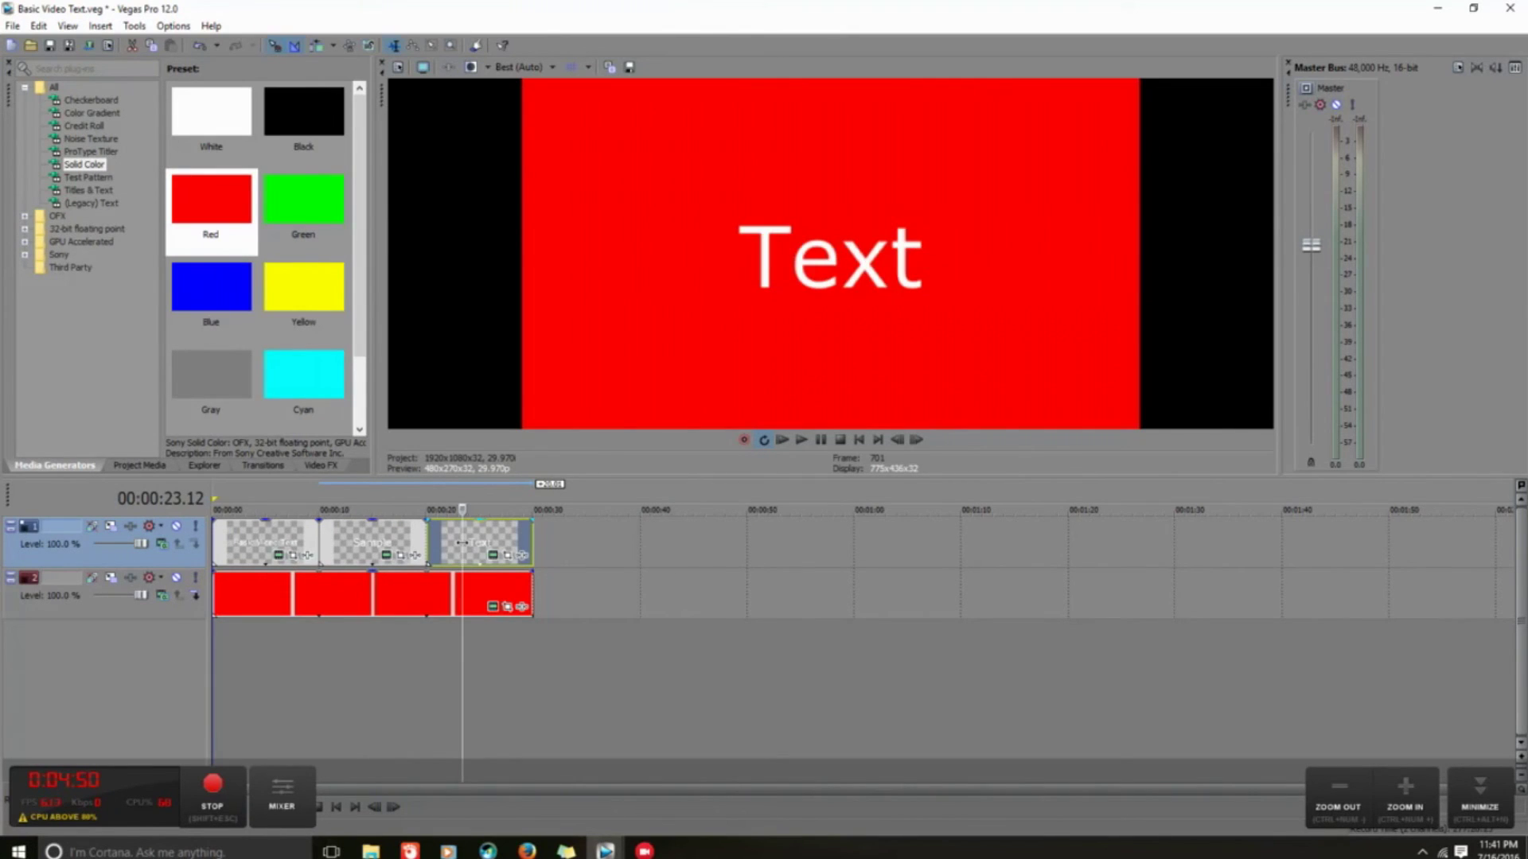